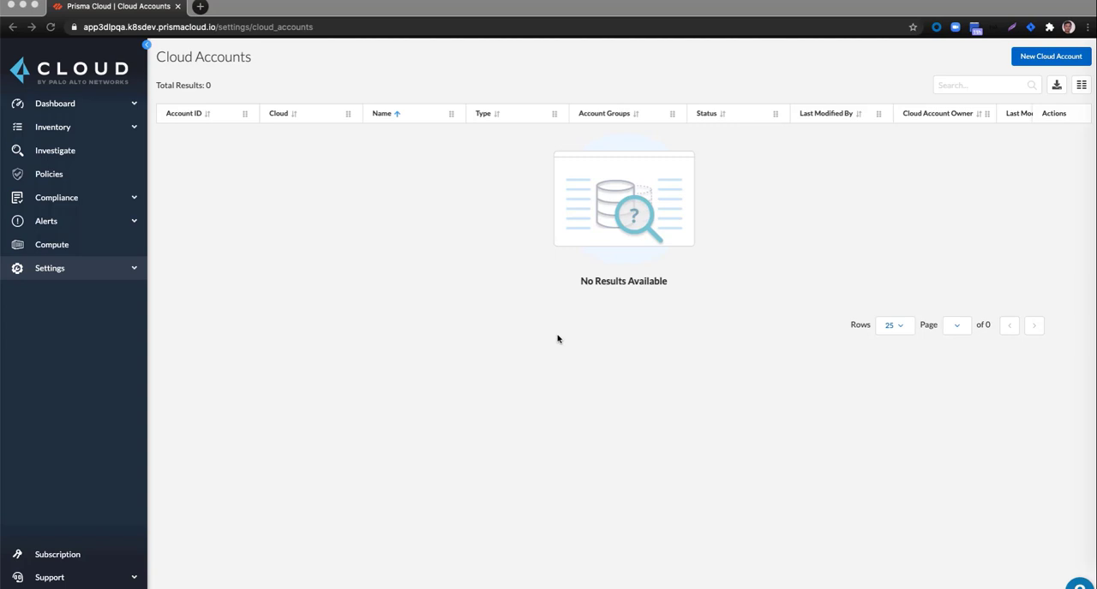
Step: Start onboarding a new AWS cloud account named aws-dlp-demo with Data Security enabled, and proceed to the account configuration
{"action": "left_click", "coordinate": [1029, 61]}
{"action": "left_click", "coordinate": [1032, 61]}
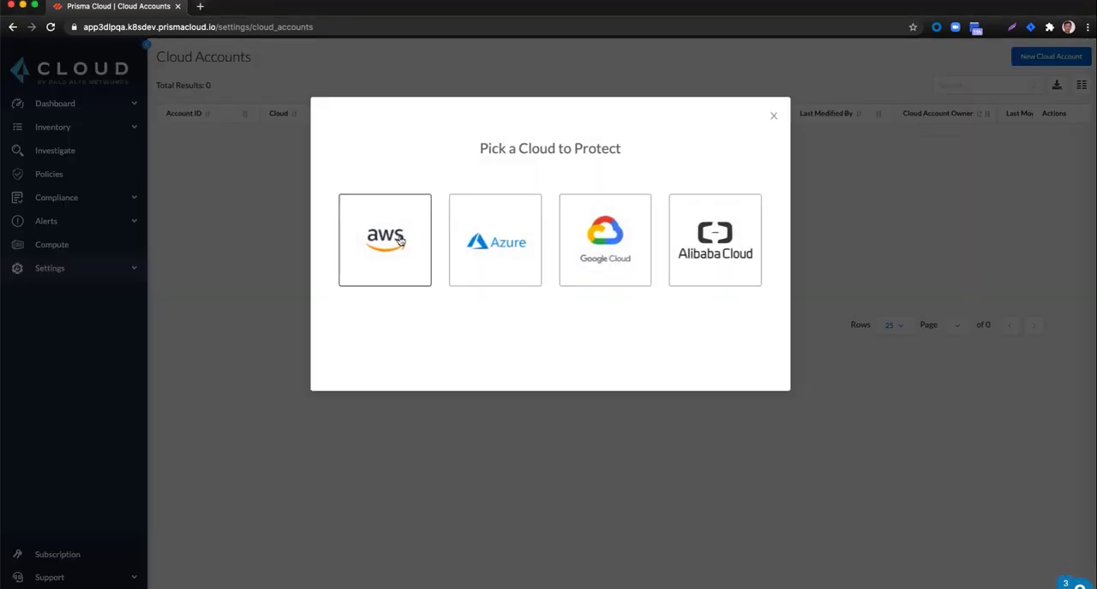
{"action": "left_click", "coordinate": [400, 242]}
{"action": "left_click", "coordinate": [519, 251]}
{"action": "key", "text": "super+a"}
{"action": "type", "text": "a"}
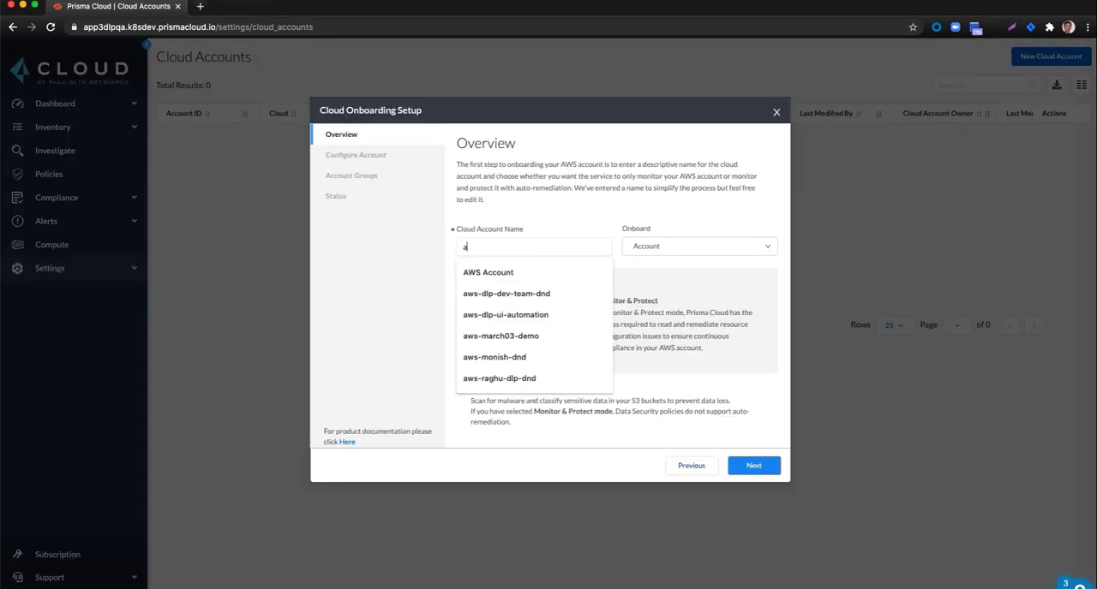
{"action": "type", "text": "ws-dlp"}
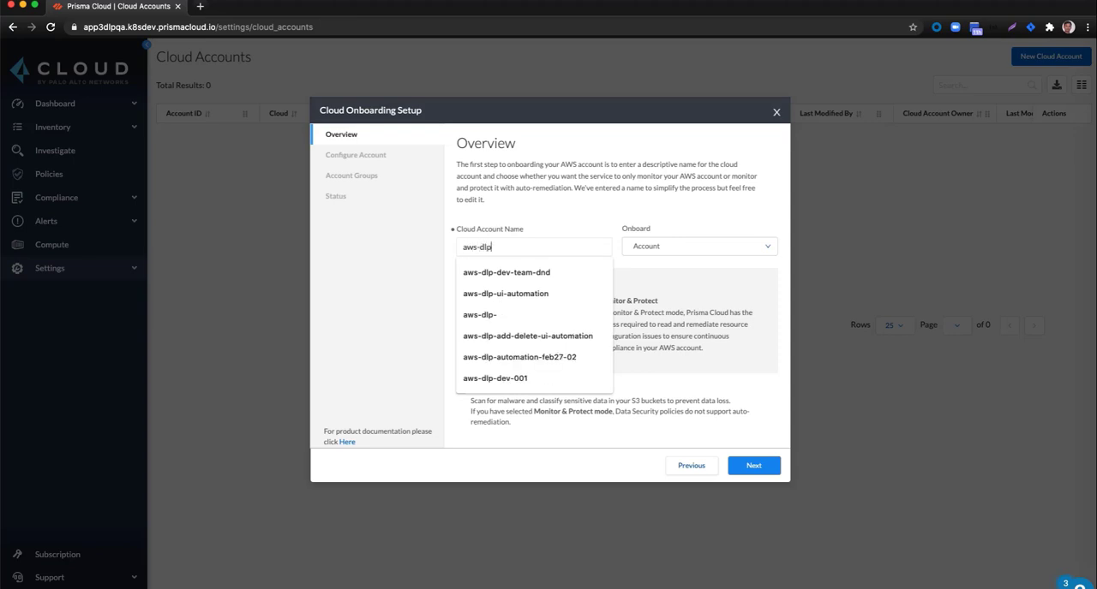
{"action": "type", "text": "-demo"}
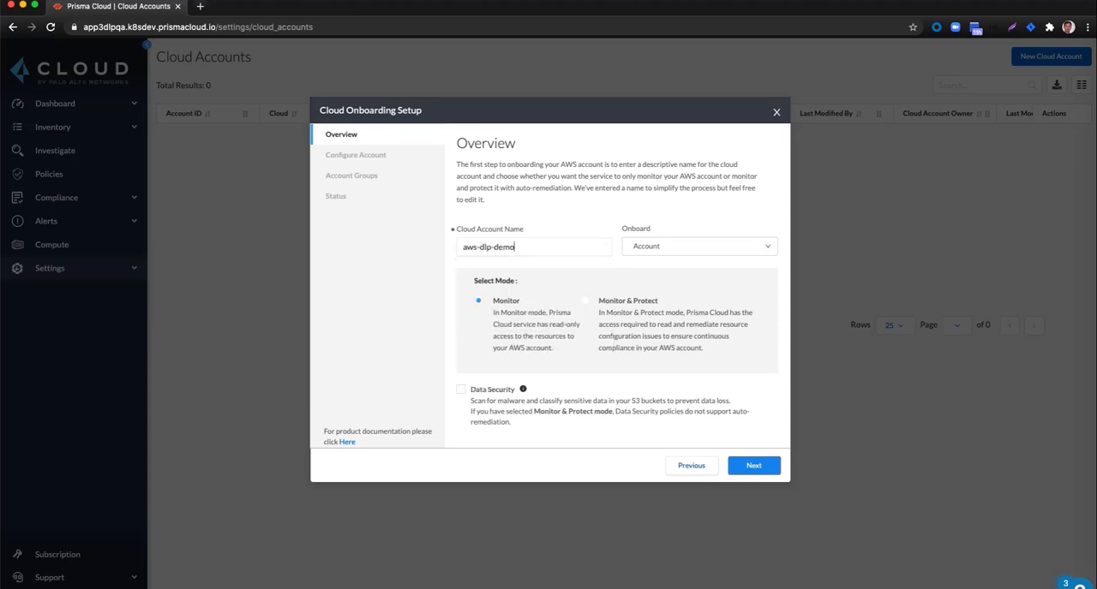
{"action": "key", "text": "Tab"}
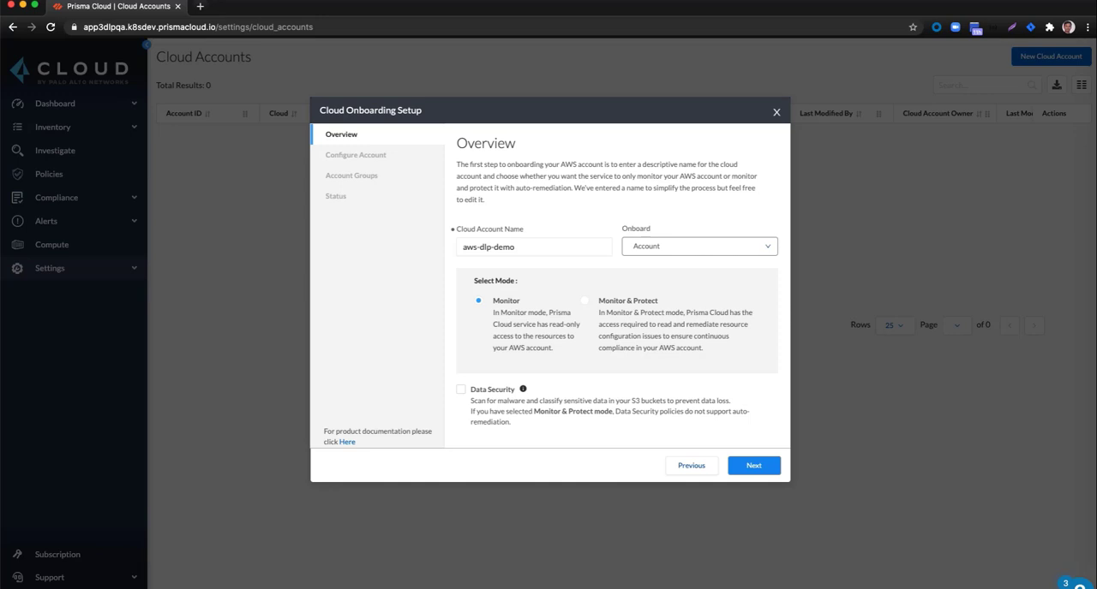
{"action": "left_click", "coordinate": [494, 389]}
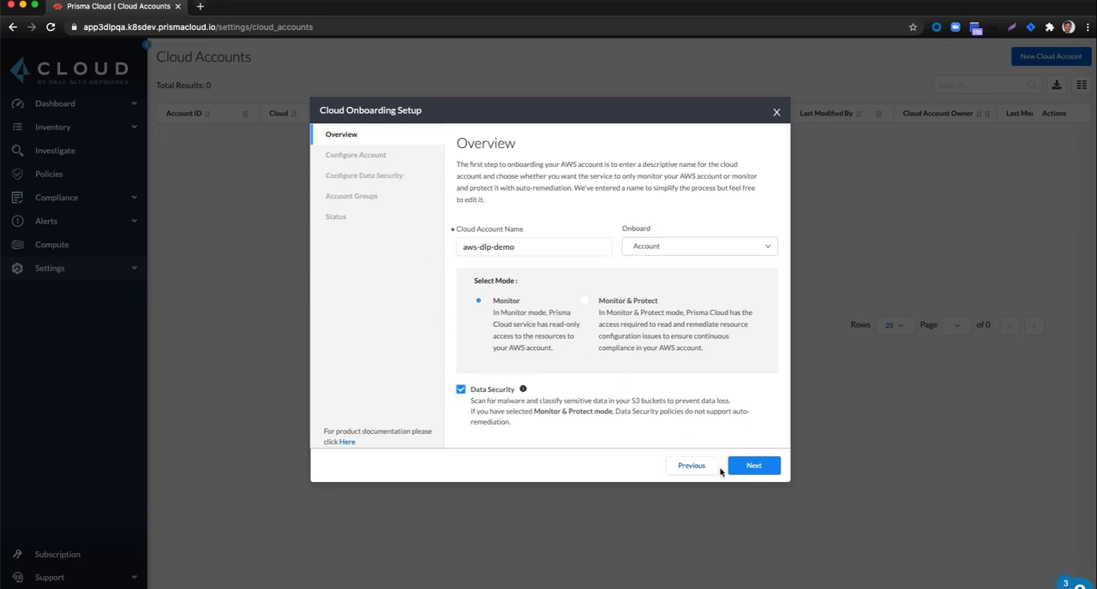
{"action": "left_click", "coordinate": [756, 468]}
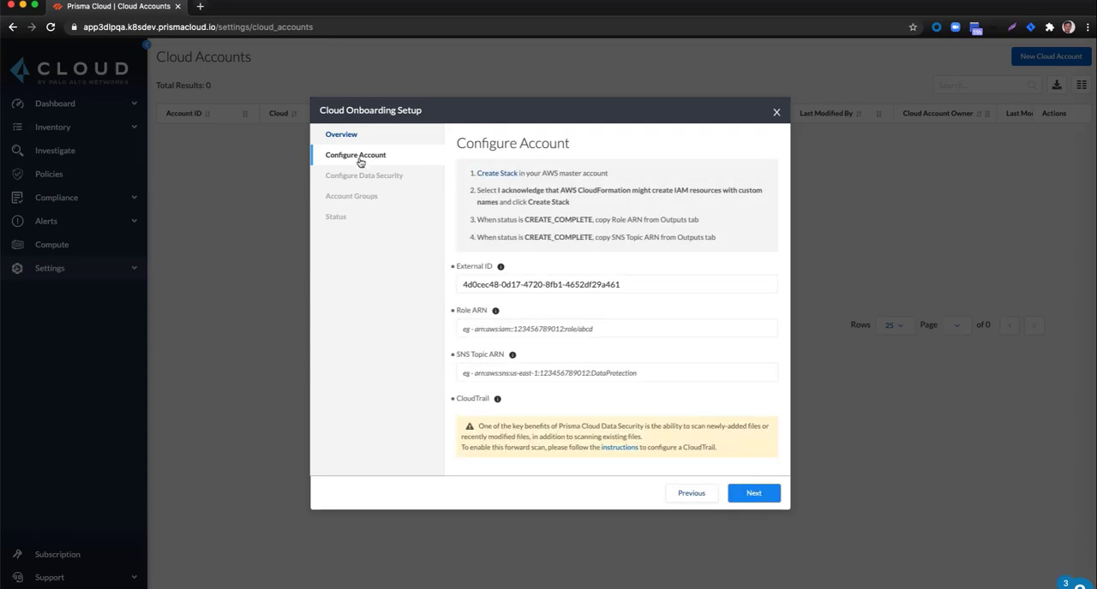
Step: Create the PrismaCloudApp stack in AWS CloudFormation, acknowledging that IAM resources with custom names might be created
{"action": "left_click", "coordinate": [497, 174]}
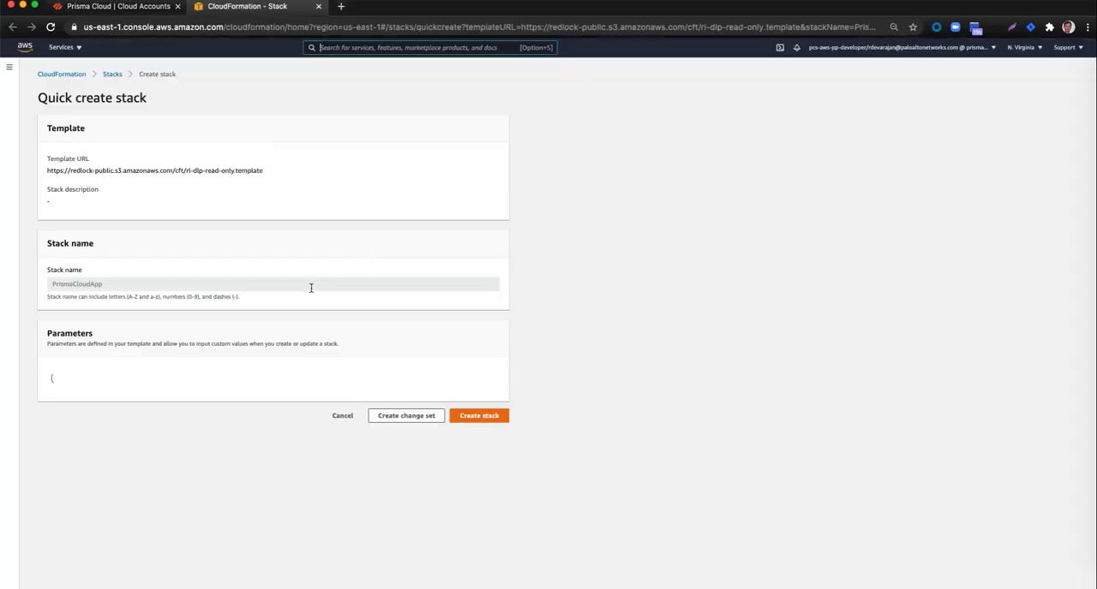
{"action": "scroll", "coordinate": [109, 287], "scroll_direction": "down", "scroll_amount": 1}
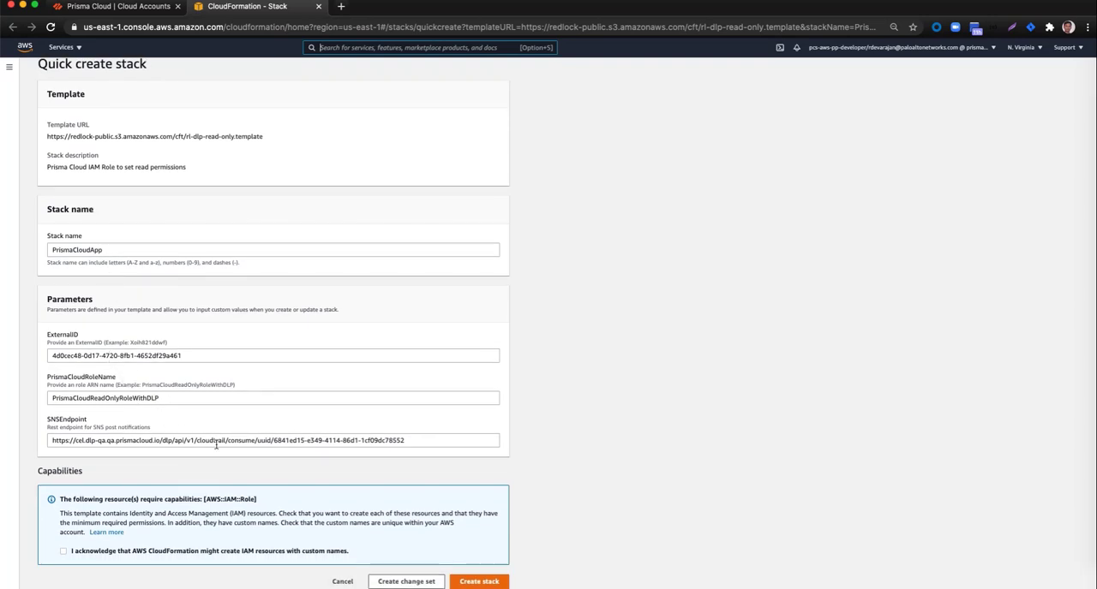
{"action": "left_click", "coordinate": [63, 551]}
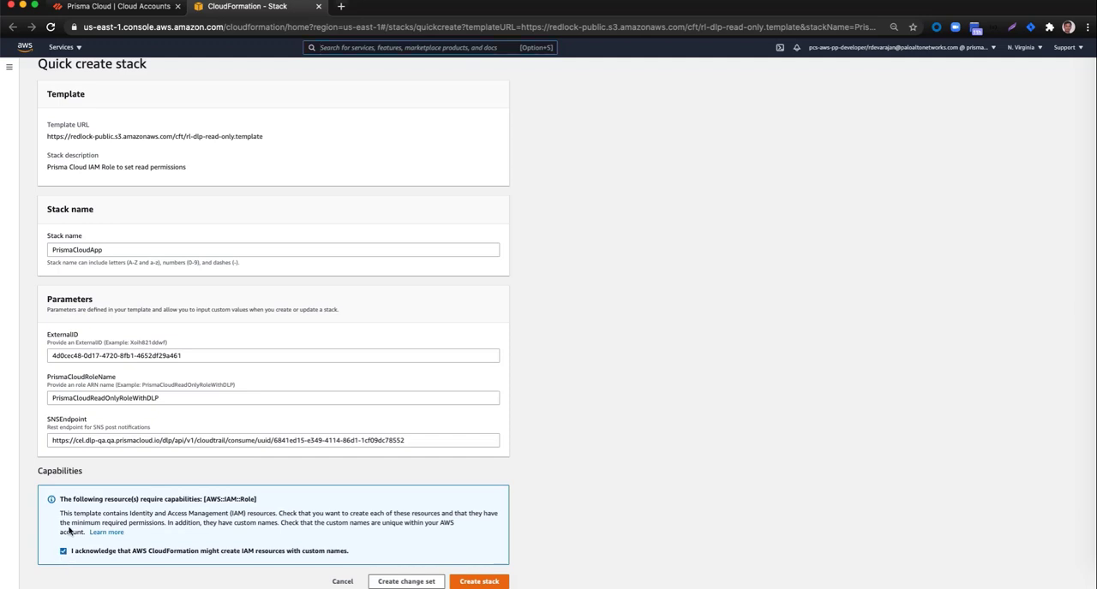
{"action": "left_click", "coordinate": [477, 583]}
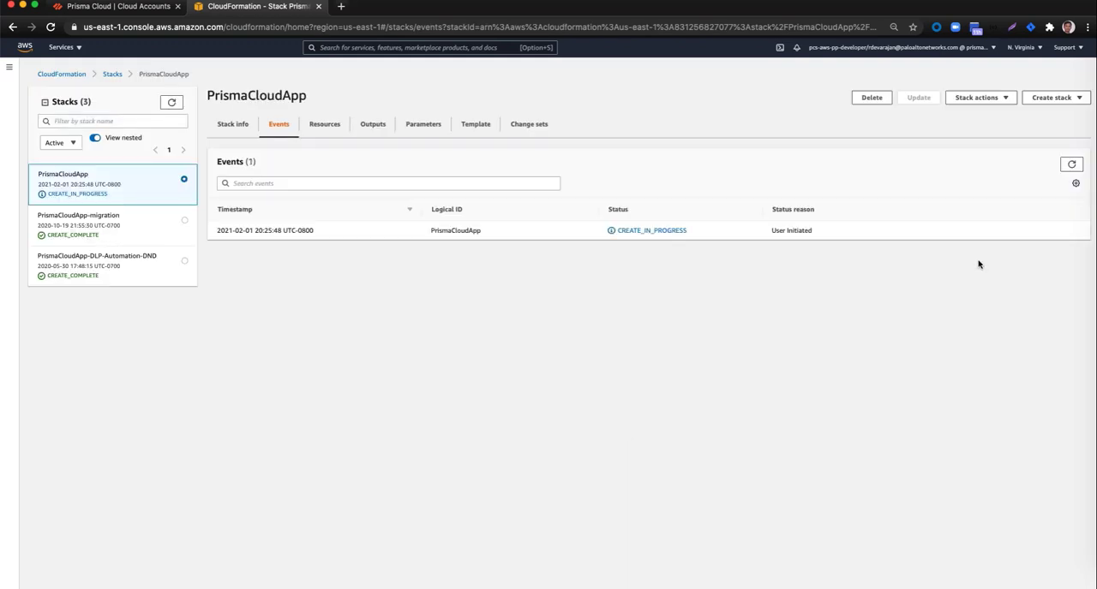
Step: Refresh the PrismaCloudApp stack's events until its creation is complete
{"action": "left_click", "coordinate": [1072, 166]}
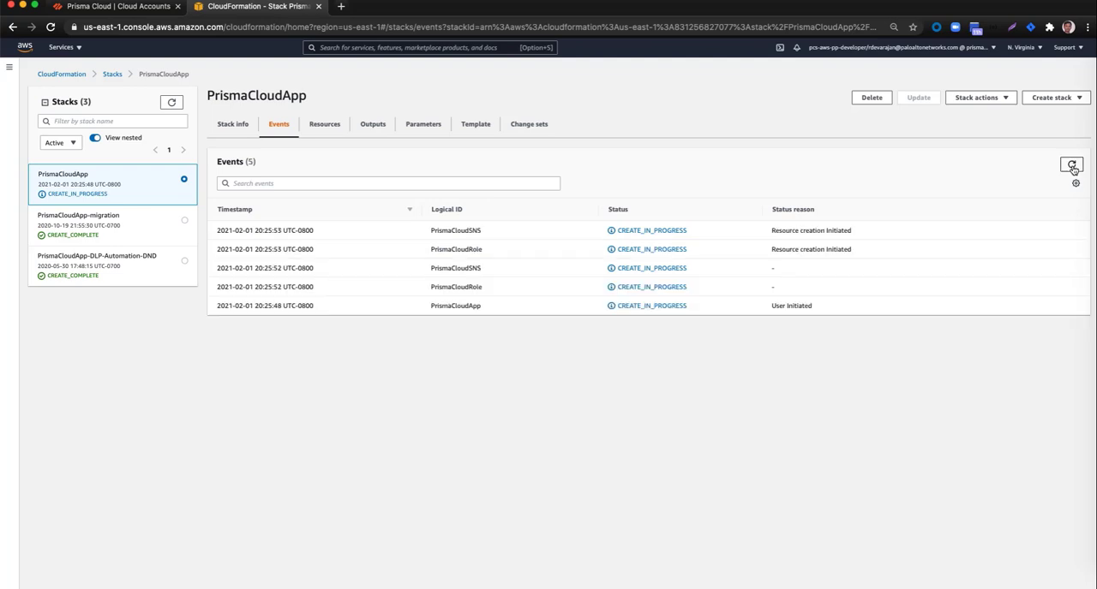
{"action": "left_click", "coordinate": [1072, 166]}
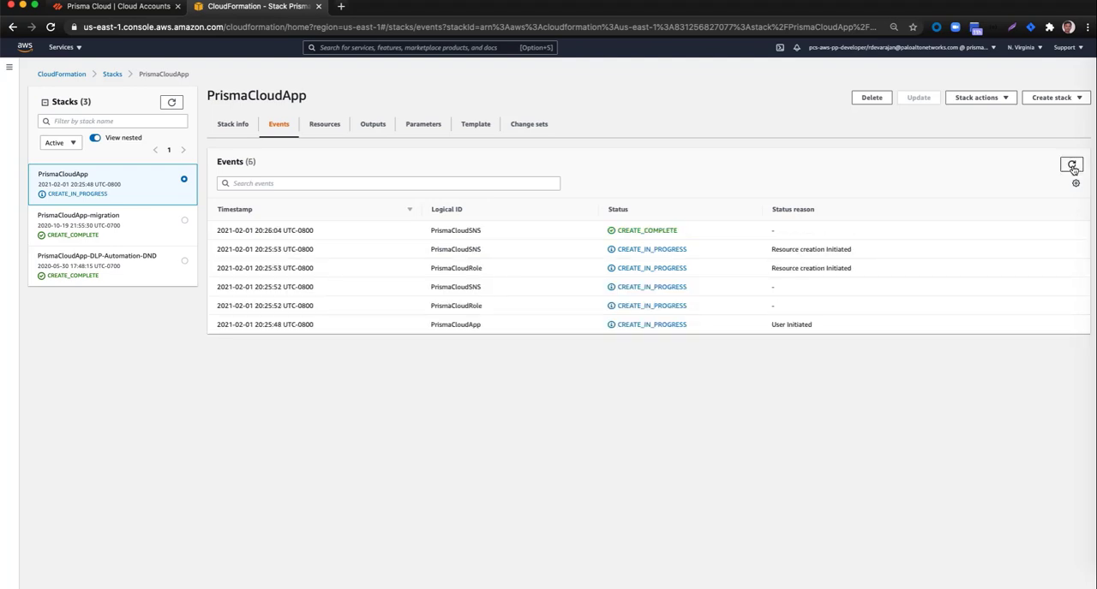
{"action": "left_click", "coordinate": [1071, 166]}
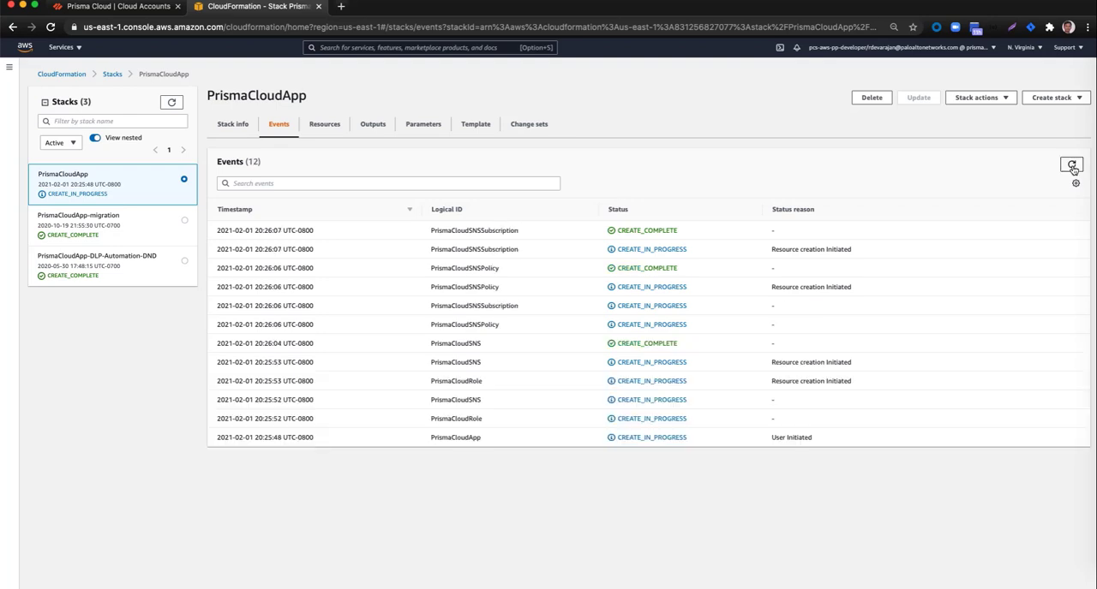
{"action": "left_click", "coordinate": [1071, 167]}
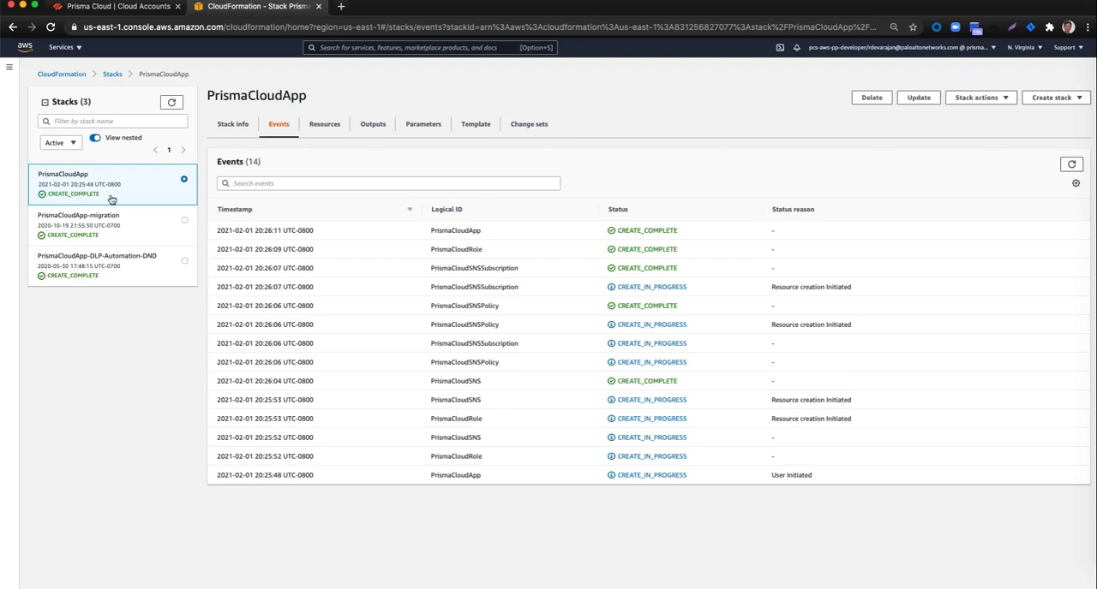
Step: Copy the PrismaCloudRoleARN value from the stack's outputs into the Role ARN field of the Prisma Cloud onboarding setup
{"action": "left_click", "coordinate": [366, 126]}
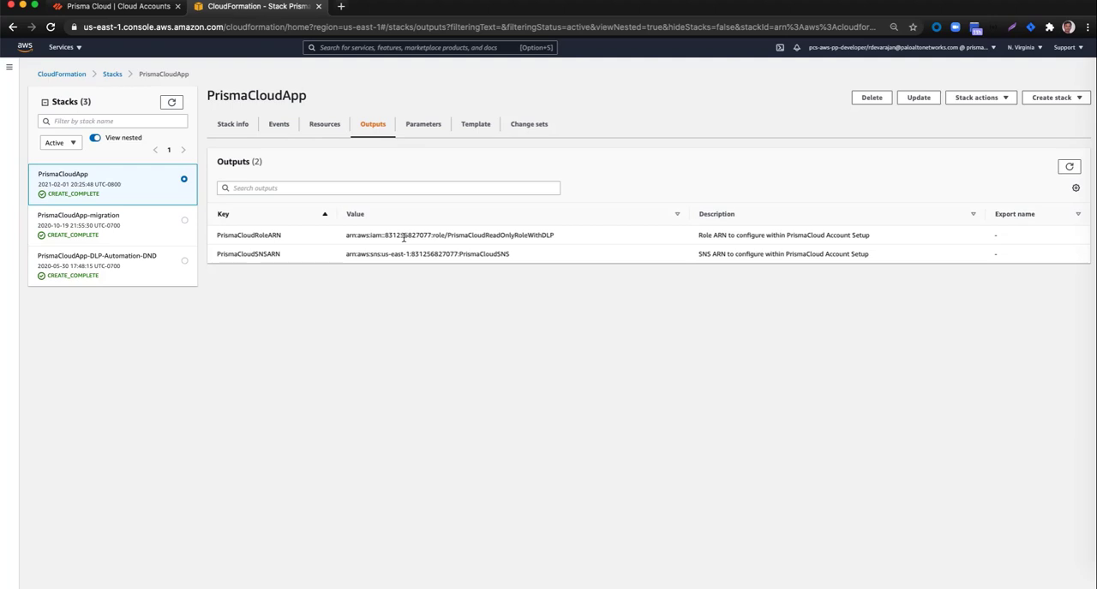
{"action": "triple_click", "coordinate": [404, 237]}
{"action": "key", "text": "super+c"}
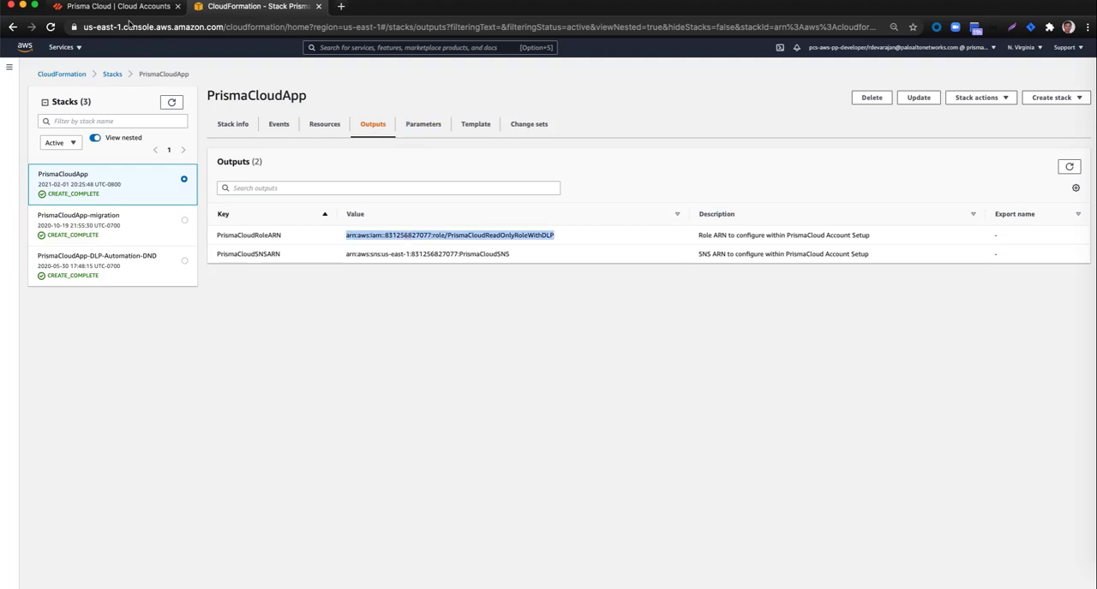
{"action": "left_click", "coordinate": [127, 8]}
{"action": "left_click", "coordinate": [484, 326]}
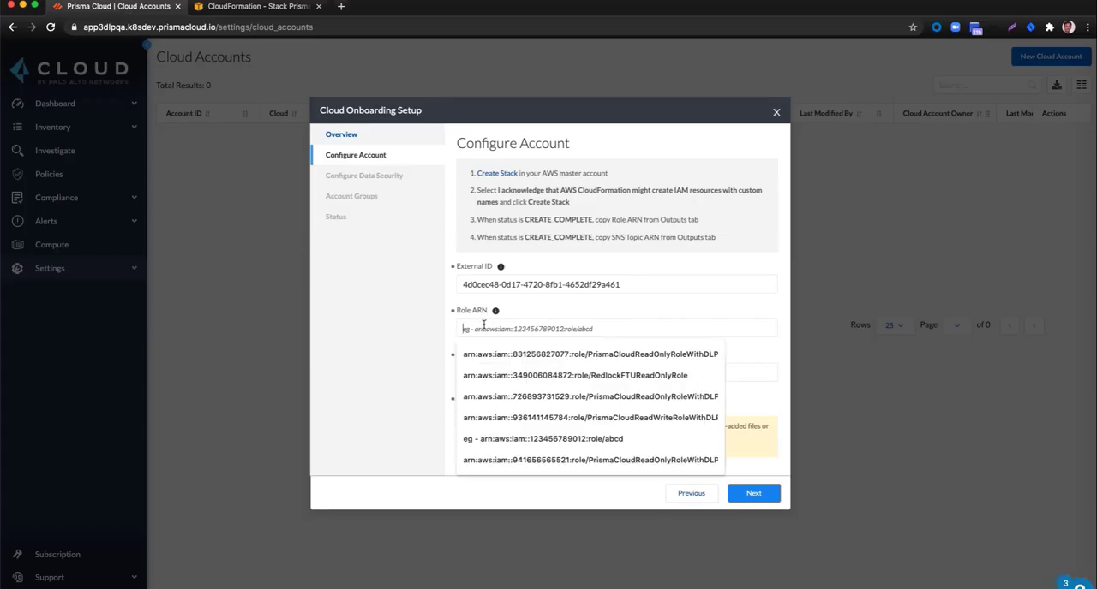
{"action": "key", "text": "super+v"}
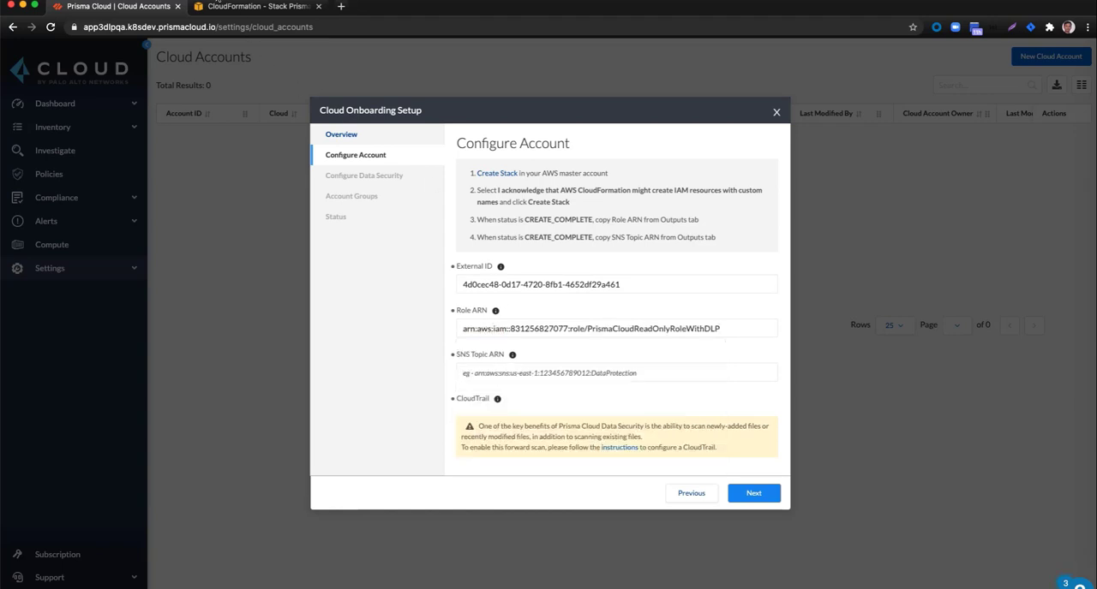
Step: Copy the PrismaCloudSNSARN value from the CloudFormation stack's outputs into the SNS Topic ARN field in Prisma Cloud
{"action": "left_click", "coordinate": [219, 7]}
{"action": "triple_click", "coordinate": [433, 254]}
{"action": "key", "text": "super+c"}
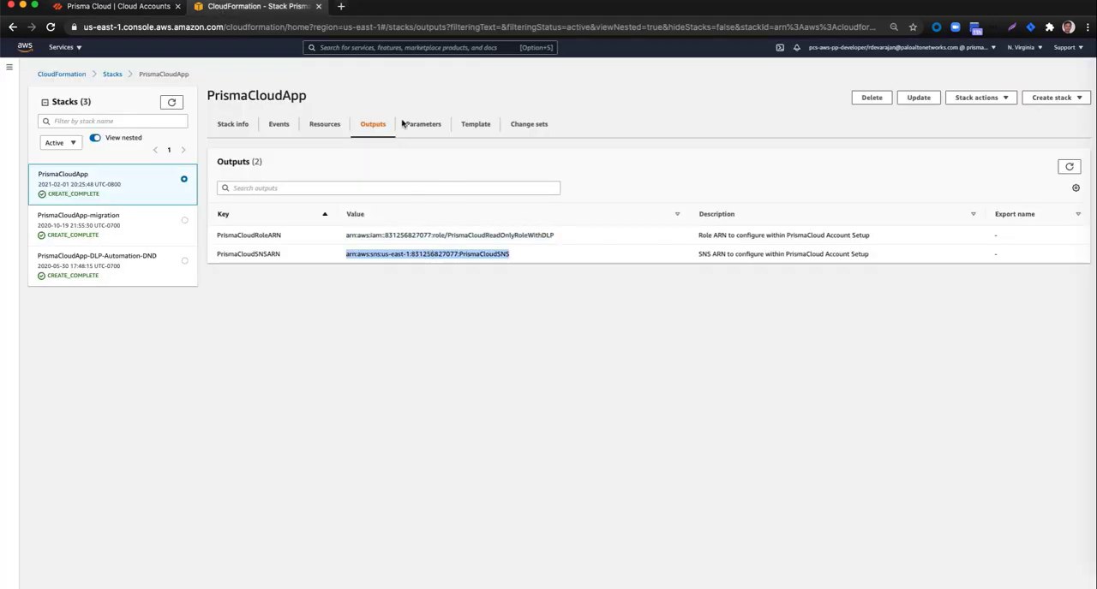
{"action": "left_click", "coordinate": [144, 10]}
{"action": "left_click", "coordinate": [521, 370]}
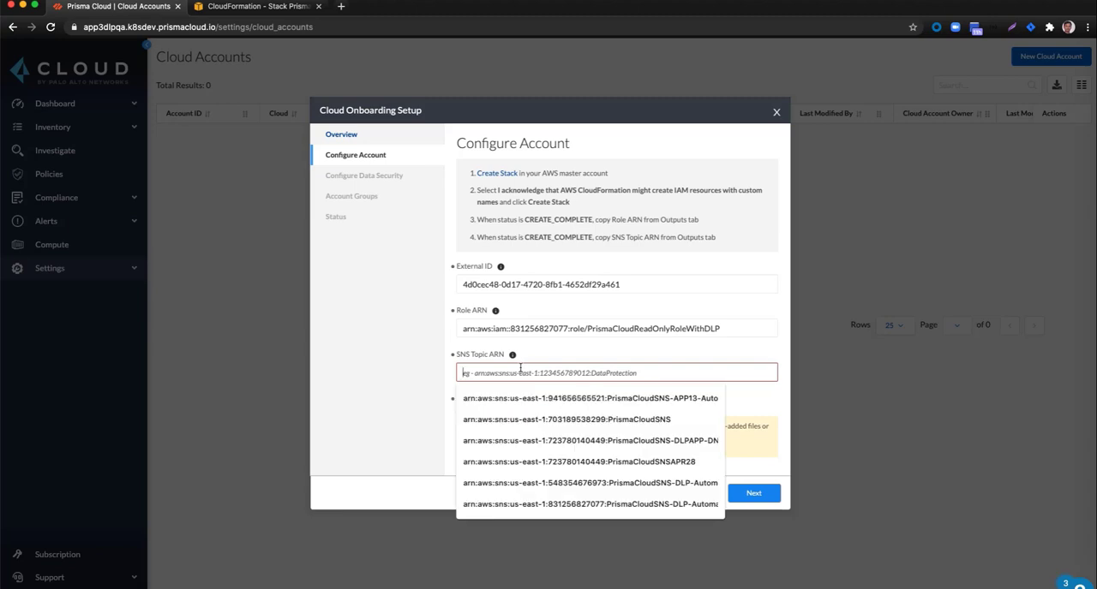
{"action": "key", "text": "super+v"}
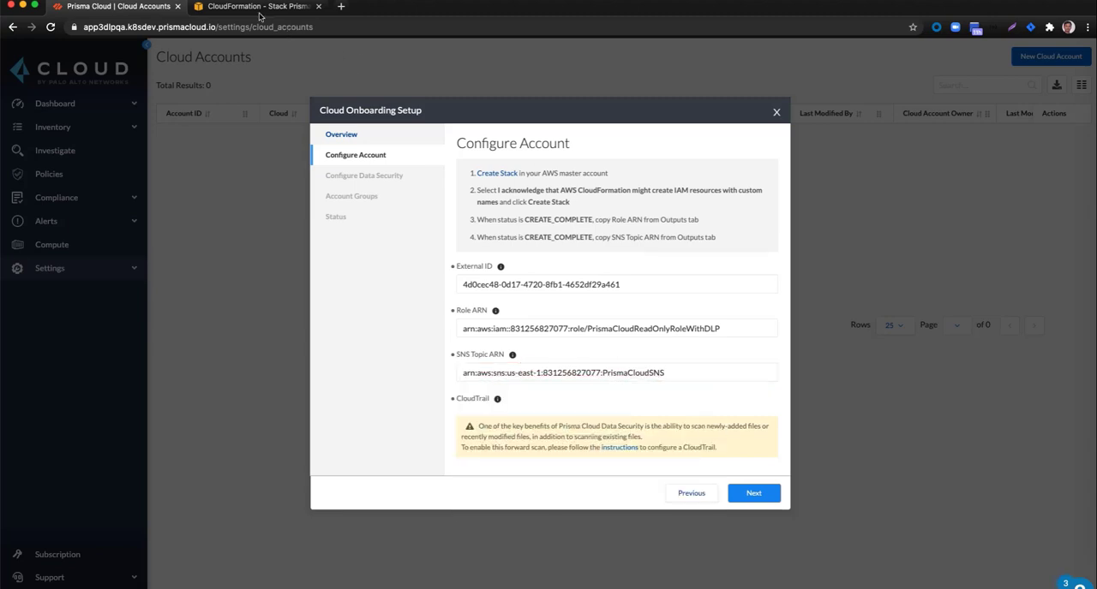
Step: Review the resources of the PrismaCloudApp stack in CloudFormation and return to the Prisma Cloud onboarding setup
{"action": "left_click", "coordinate": [257, 8]}
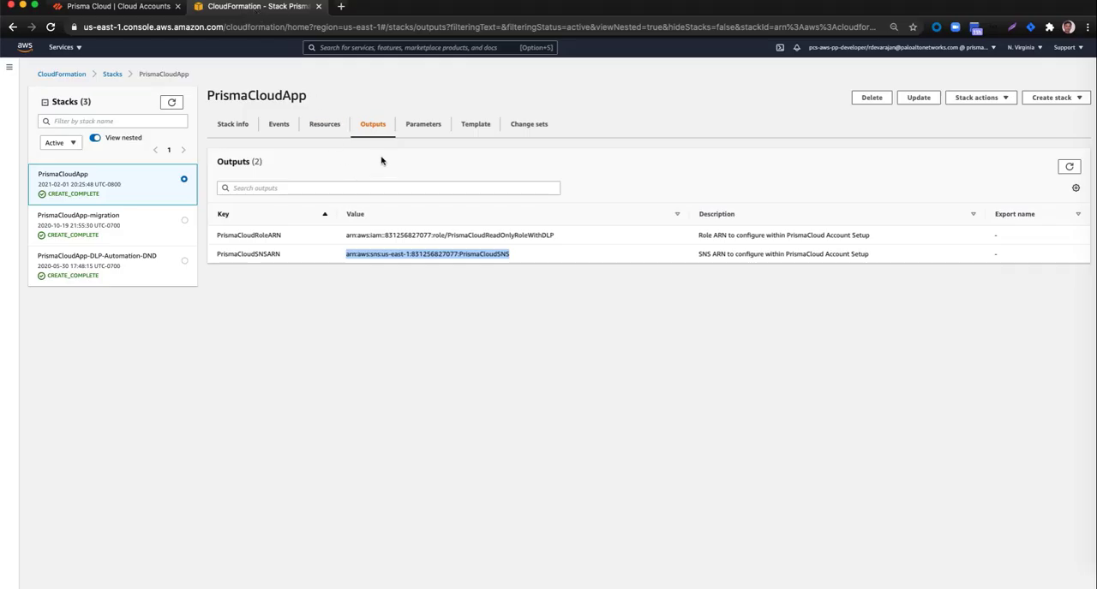
{"action": "left_click", "coordinate": [326, 127]}
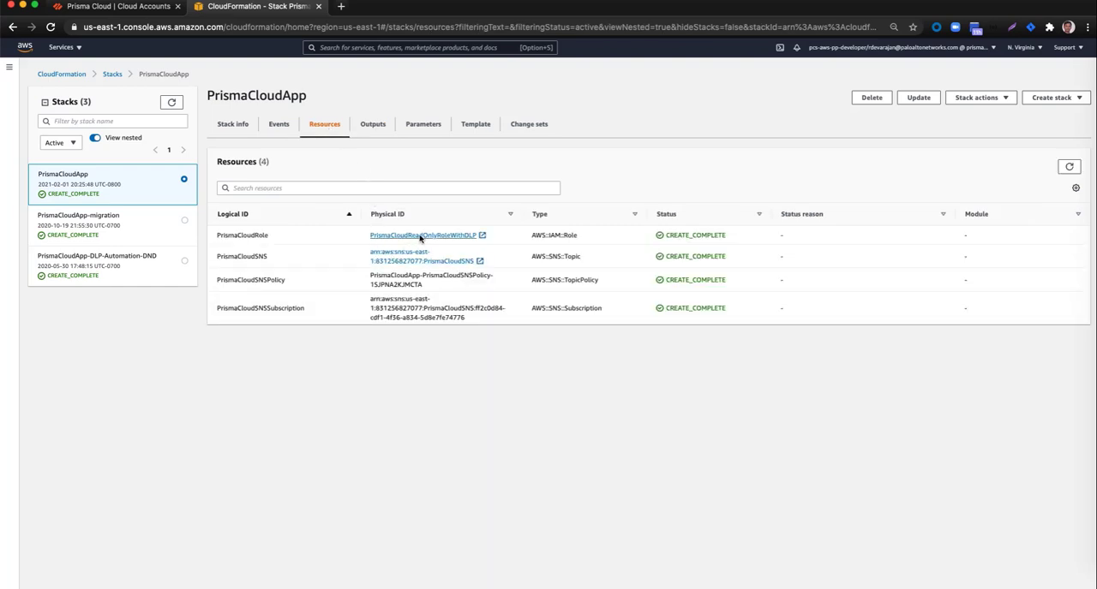
{"action": "left_click", "coordinate": [156, 12]}
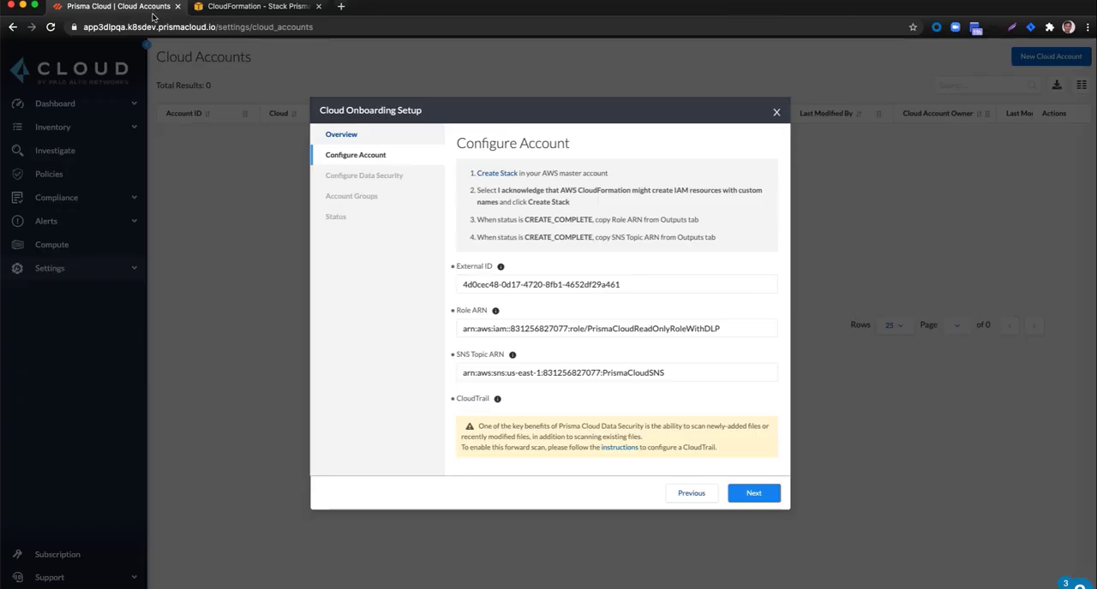
Step: Look at the linked instructions for configuring a CloudTrail and return to the AWS console
{"action": "left_click", "coordinate": [619, 449]}
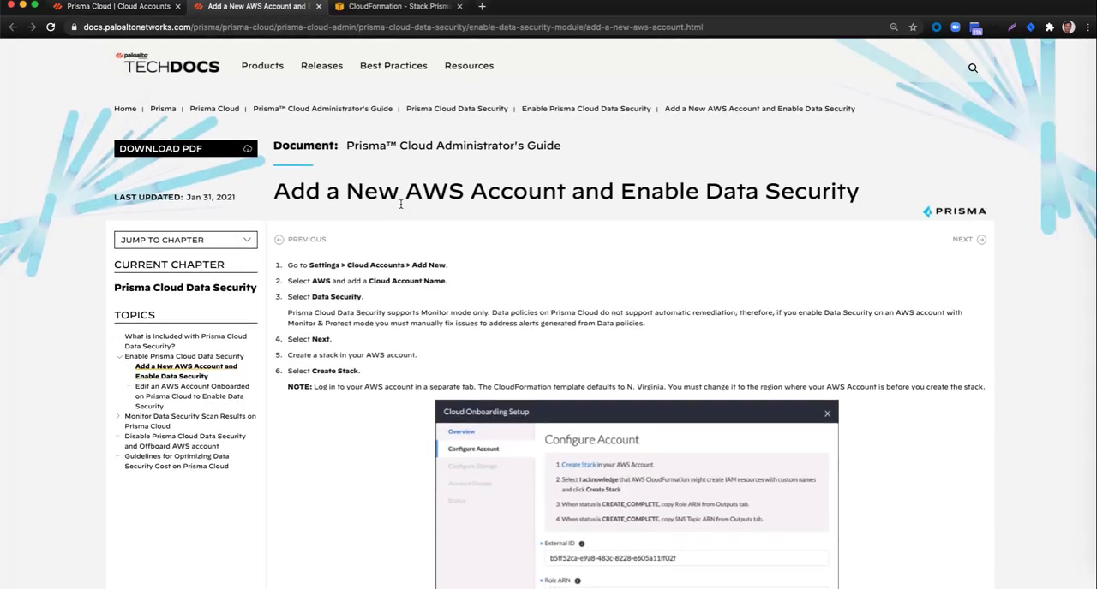
{"action": "scroll", "coordinate": [400, 203], "scroll_direction": "down", "scroll_amount": 3}
{"action": "left_click", "coordinate": [366, 7]}
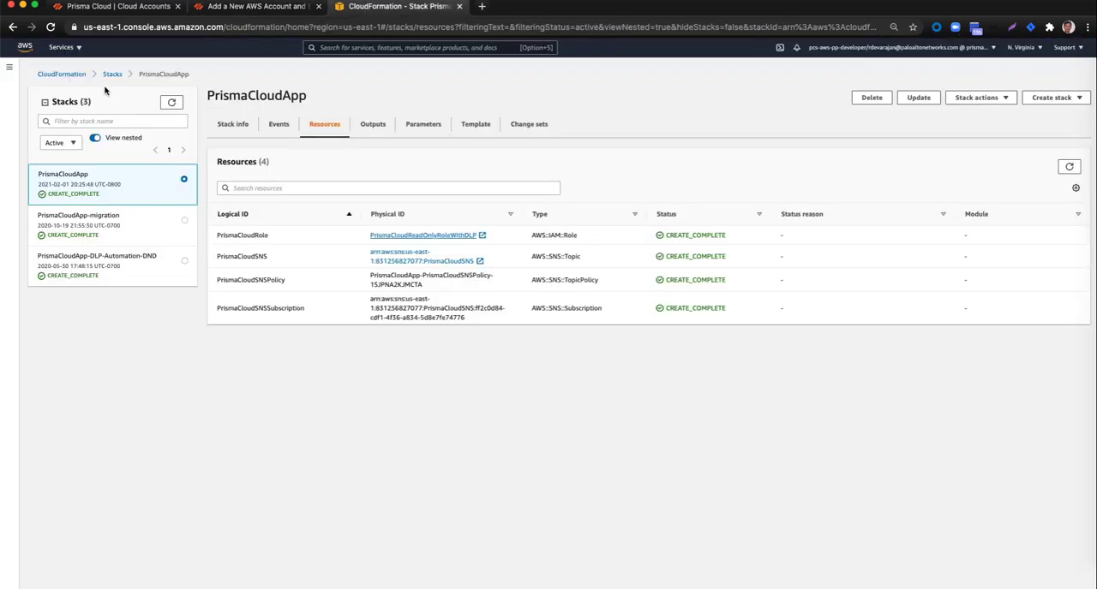
Step: Start creating a new trail in AWS CloudTrail and name it ctrail-demo
{"action": "left_click", "coordinate": [78, 49]}
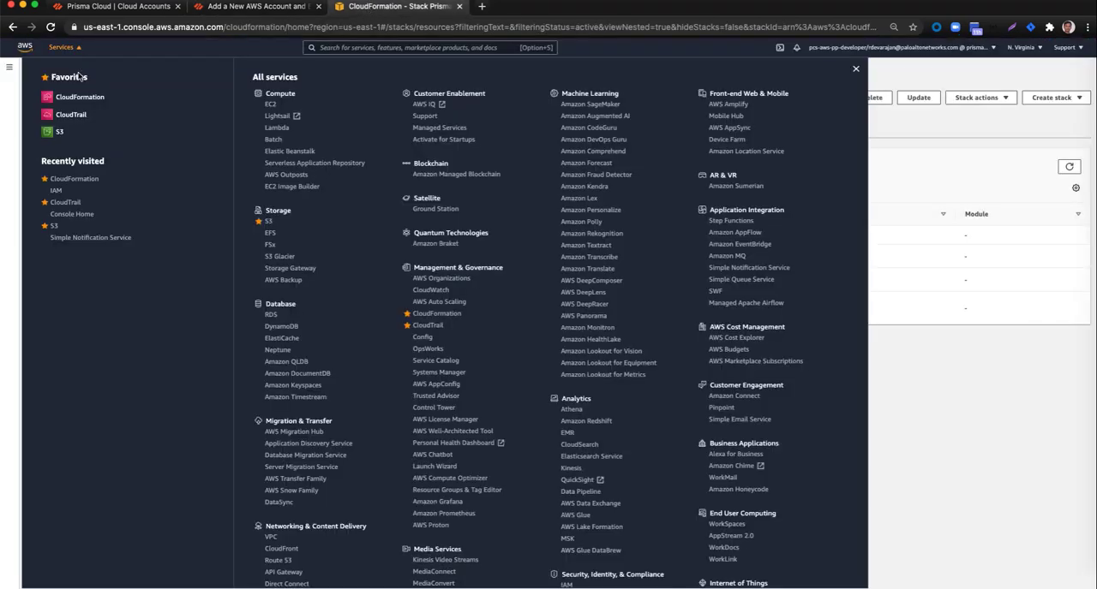
{"action": "left_click", "coordinate": [72, 120]}
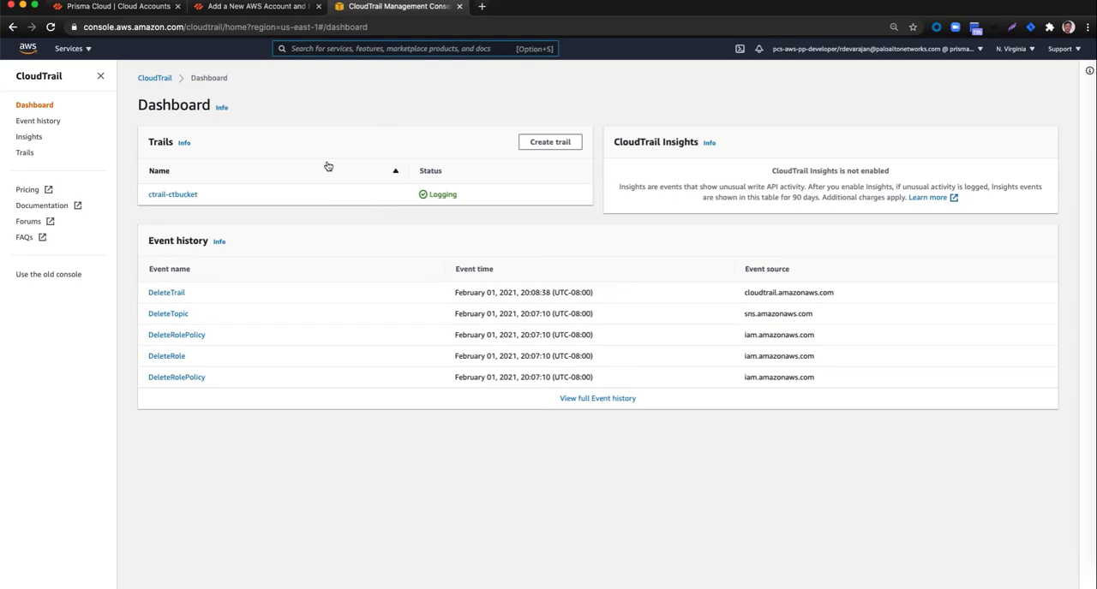
{"action": "left_click", "coordinate": [546, 146]}
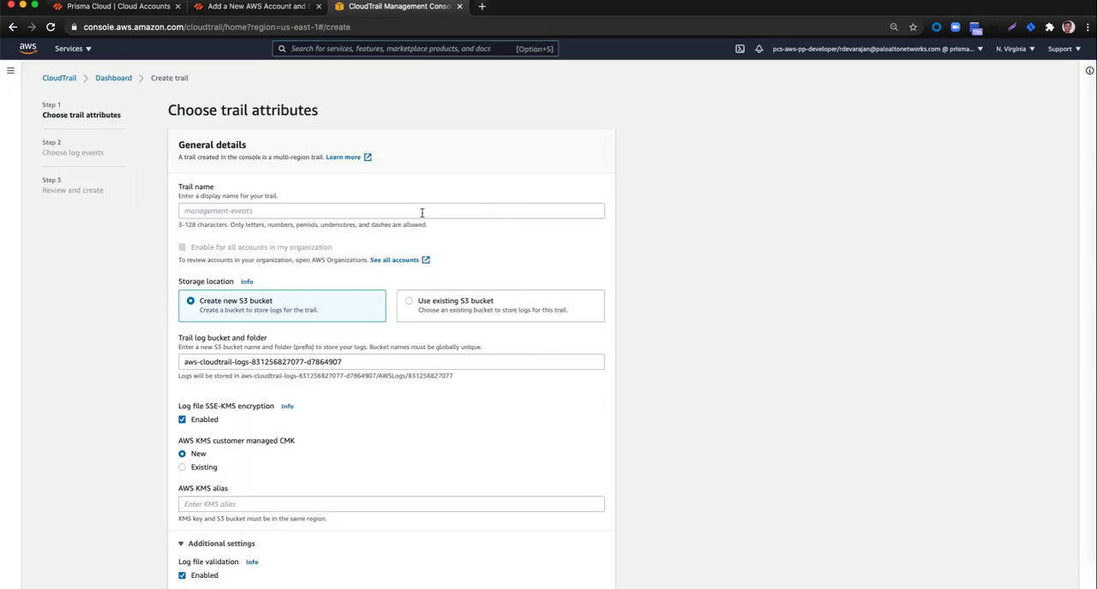
{"action": "left_click", "coordinate": [421, 213]}
{"action": "type", "text": "ctrail"}
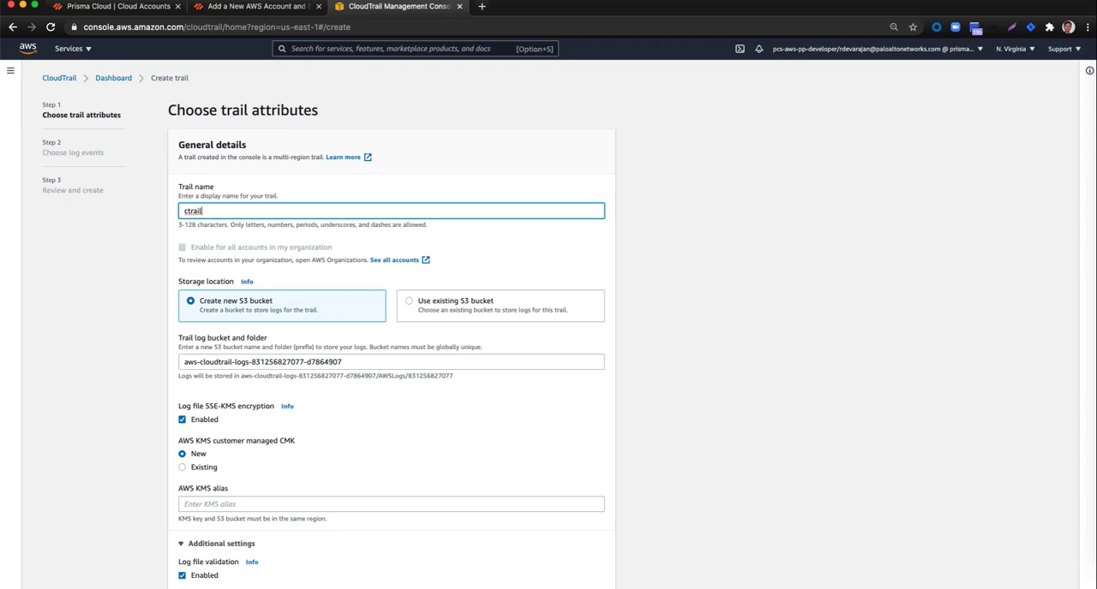
{"action": "type", "text": "-demo"}
{"action": "key", "text": "Tab"}
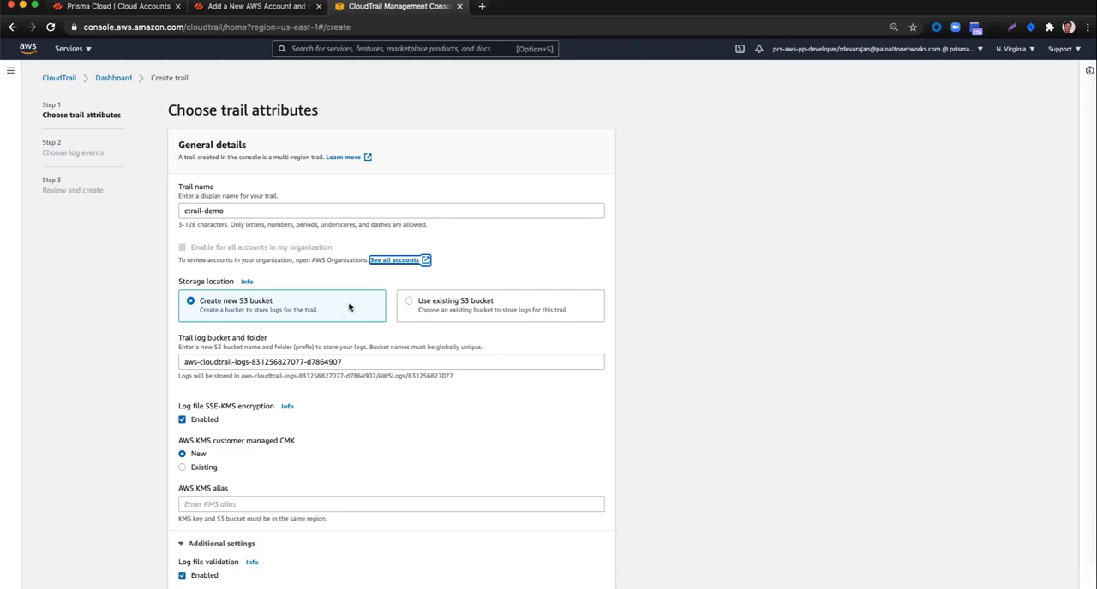
Step: Disable log file SSE-KMS encryption and log file validation for the trail, and enable SNS notification delivery
{"action": "scroll", "coordinate": [343, 309], "scroll_direction": "down", "scroll_amount": 5}
{"action": "left_click", "coordinate": [211, 251]}
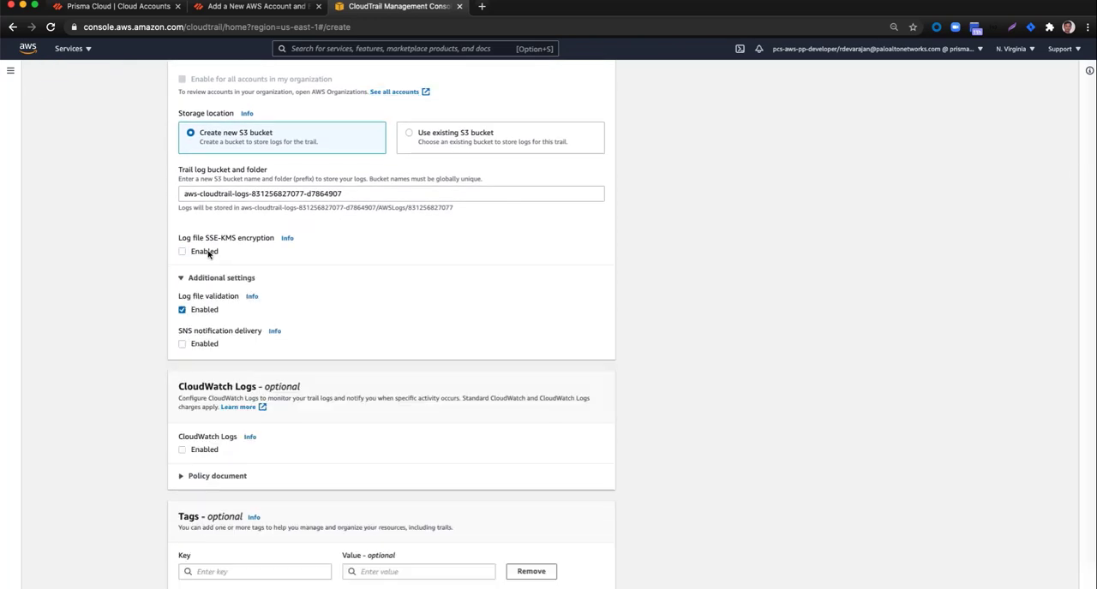
{"action": "left_click", "coordinate": [205, 313]}
{"action": "left_click", "coordinate": [203, 345]}
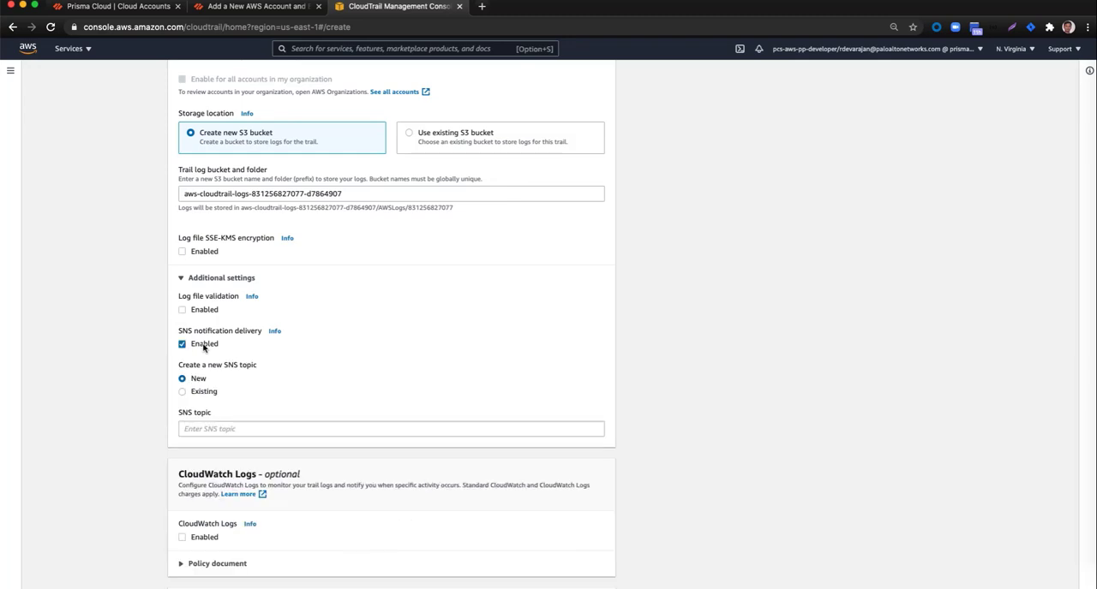
{"action": "scroll", "coordinate": [259, 357], "scroll_direction": "down", "scroll_amount": 2}
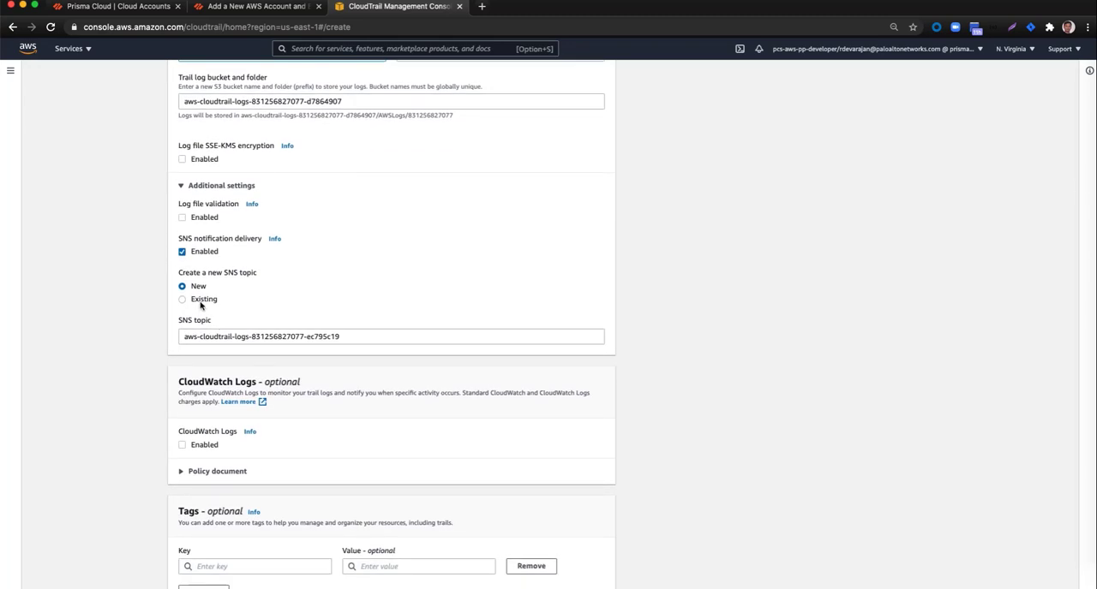
Step: Assign the existing SNS topic PrismaCloudSNS to the trail and proceed to choosing log events
{"action": "left_click", "coordinate": [202, 302]}
{"action": "left_click", "coordinate": [207, 337]}
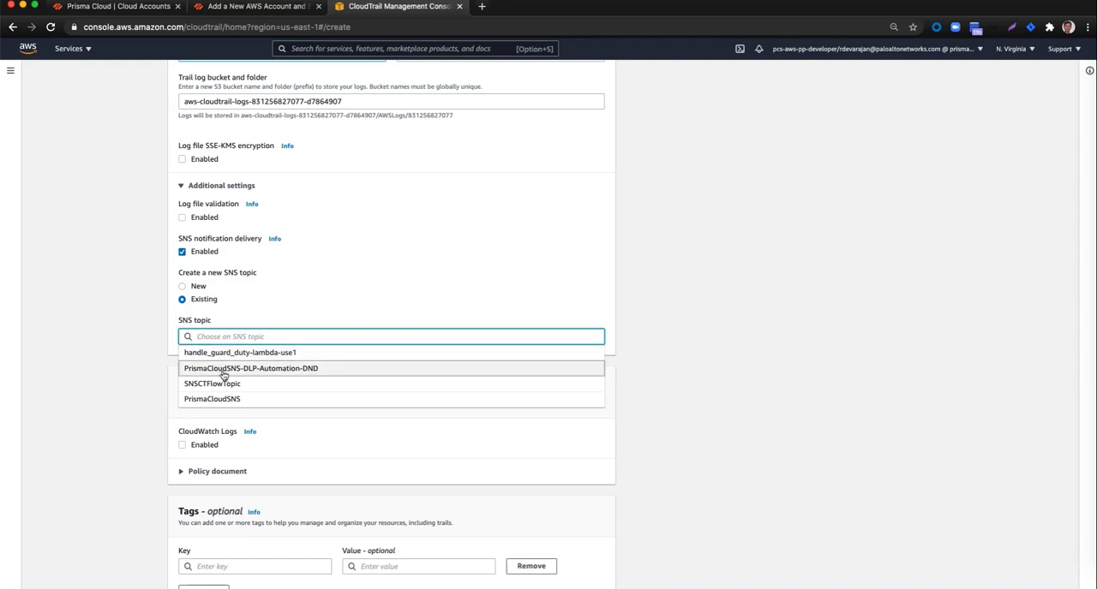
{"action": "left_click", "coordinate": [226, 399]}
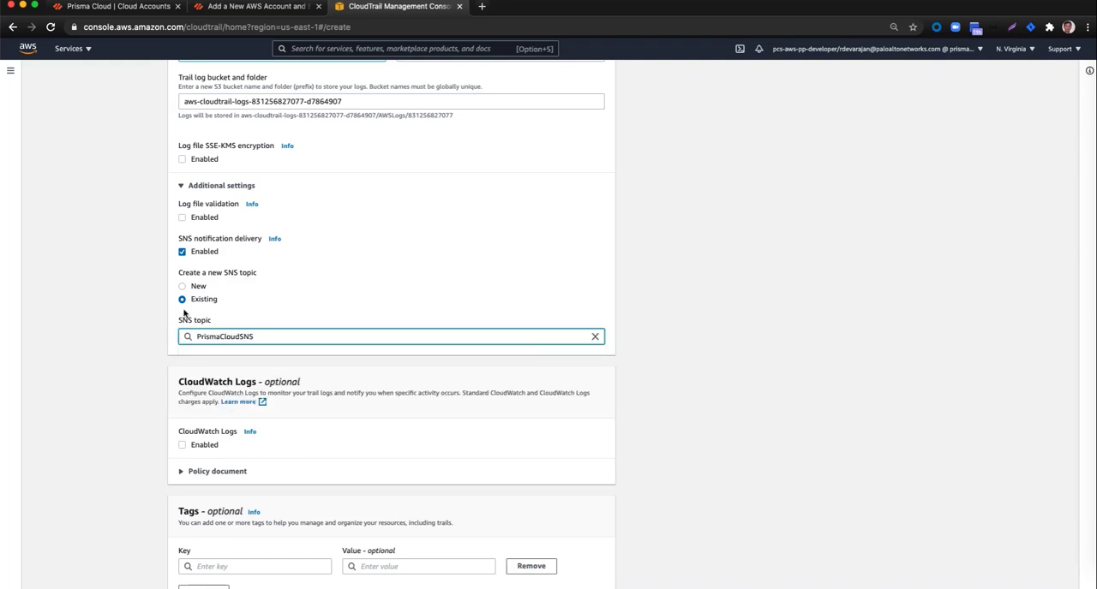
{"action": "scroll", "coordinate": [162, 309], "scroll_direction": "down", "scroll_amount": 2}
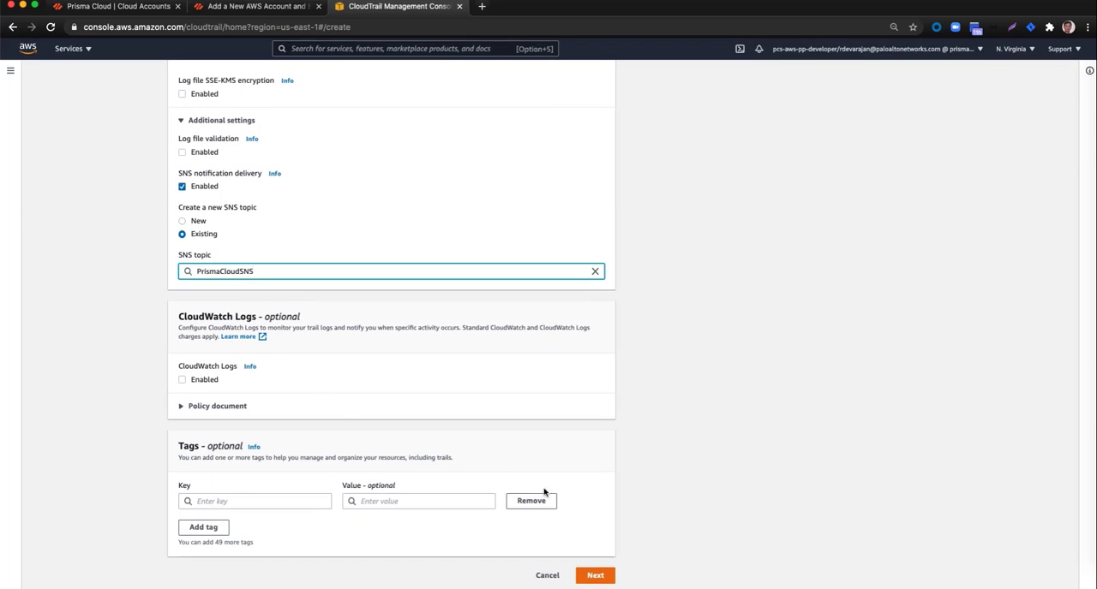
{"action": "left_click", "coordinate": [595, 575]}
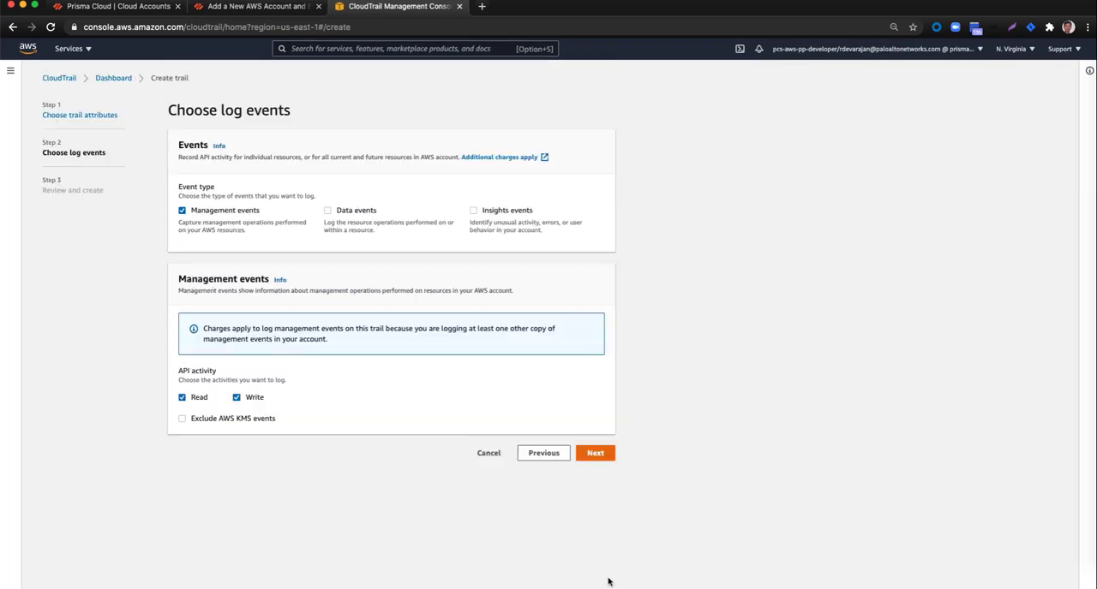
Step: Add data events to the trail and turn off Read logging for management events, all S3 buckets and individual buckets, keeping Write
{"action": "left_click", "coordinate": [328, 211]}
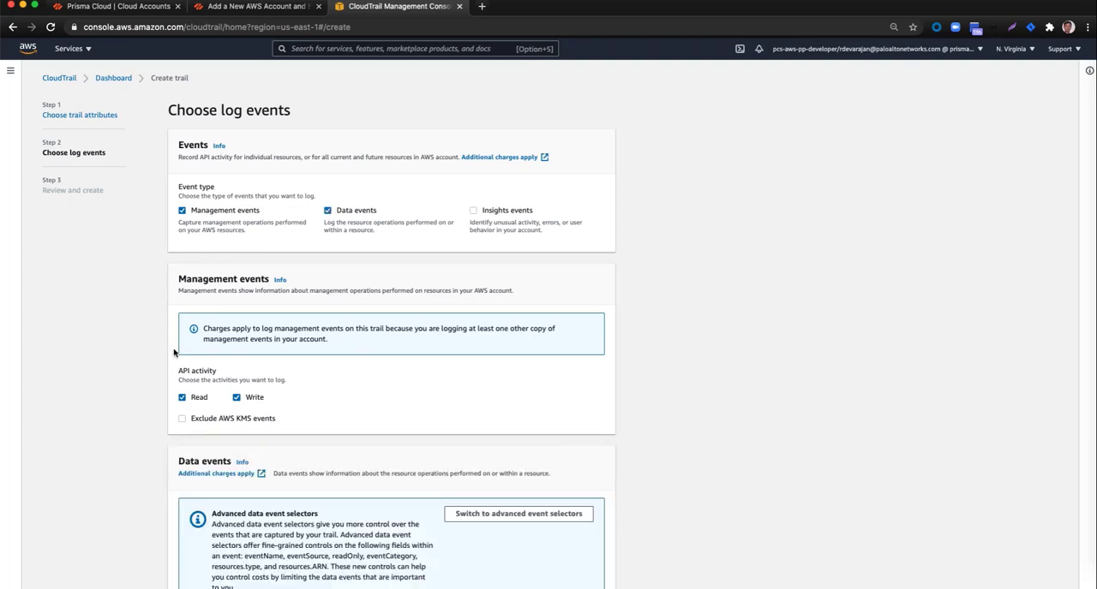
{"action": "left_click", "coordinate": [182, 399]}
{"action": "scroll", "coordinate": [127, 403], "scroll_direction": "down", "scroll_amount": 5}
{"action": "scroll", "coordinate": [128, 403], "scroll_direction": "down", "scroll_amount": 2}
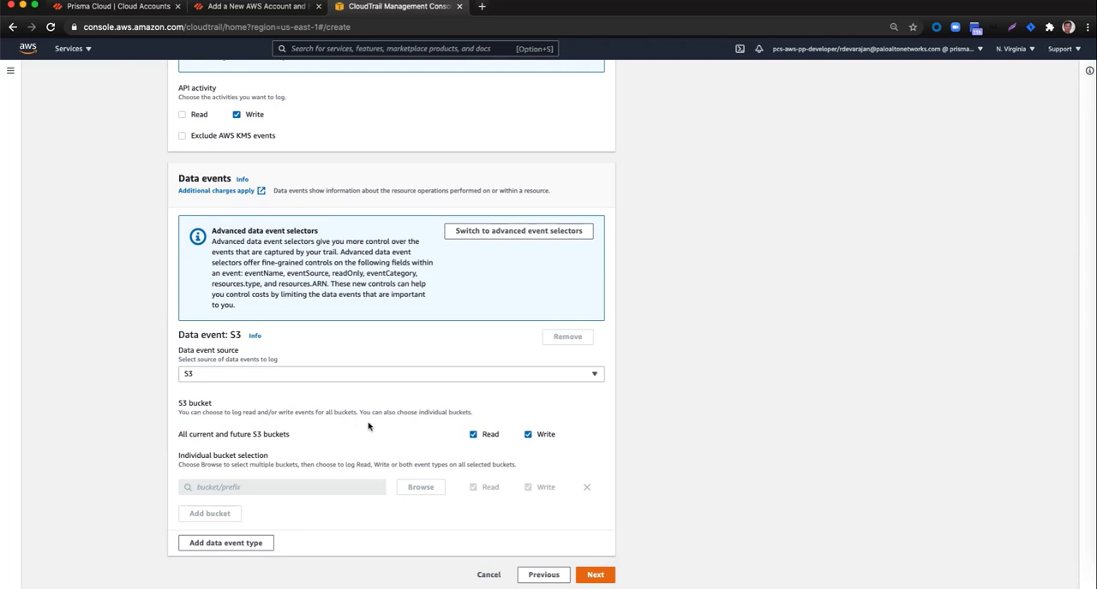
{"action": "left_click", "coordinate": [473, 435]}
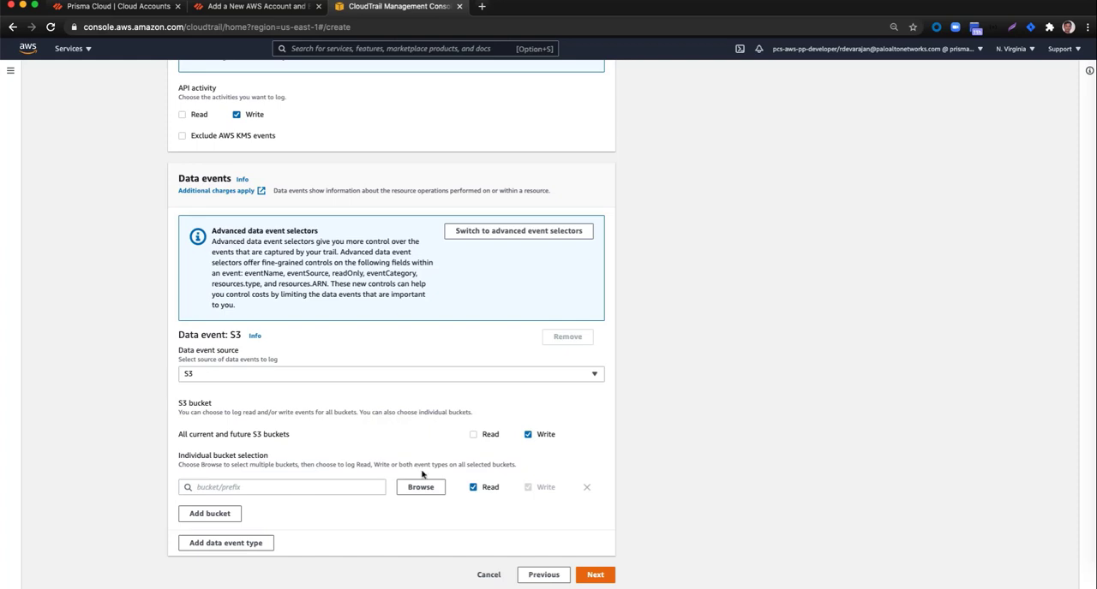
{"action": "left_click", "coordinate": [474, 488]}
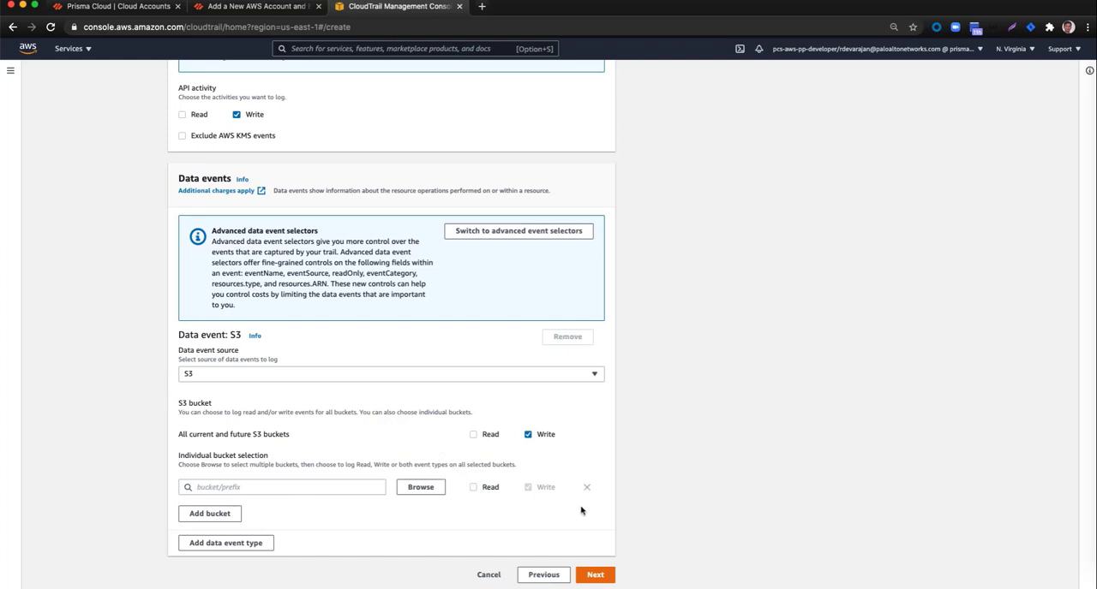
{"action": "left_click", "coordinate": [595, 576]}
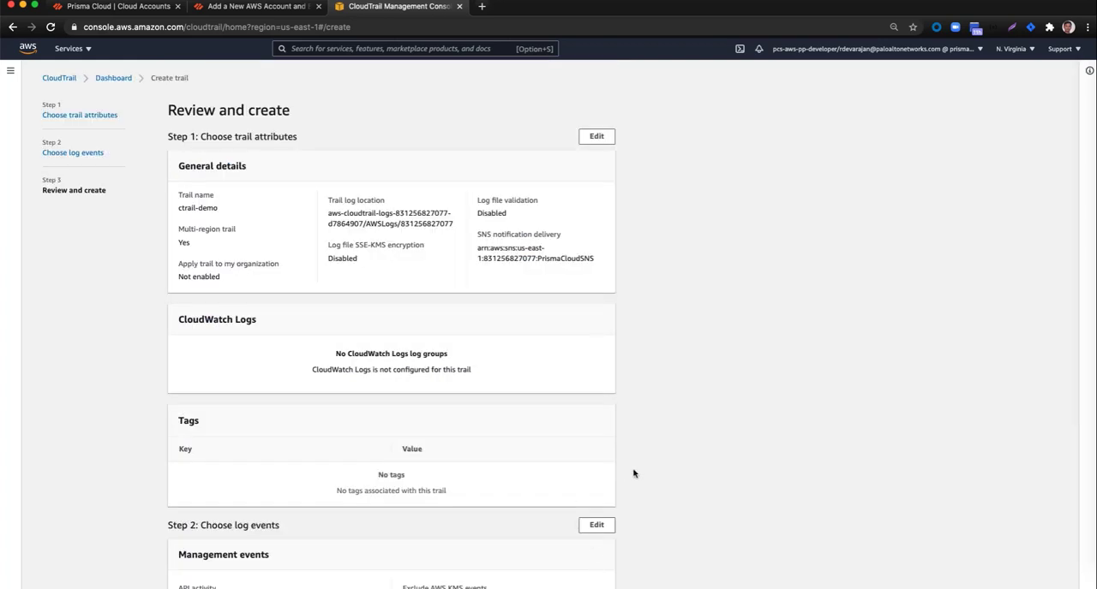
Step: Review the trail attributes and log event settings, and create the trail
{"action": "scroll", "coordinate": [633, 474], "scroll_direction": "down", "scroll_amount": 2}
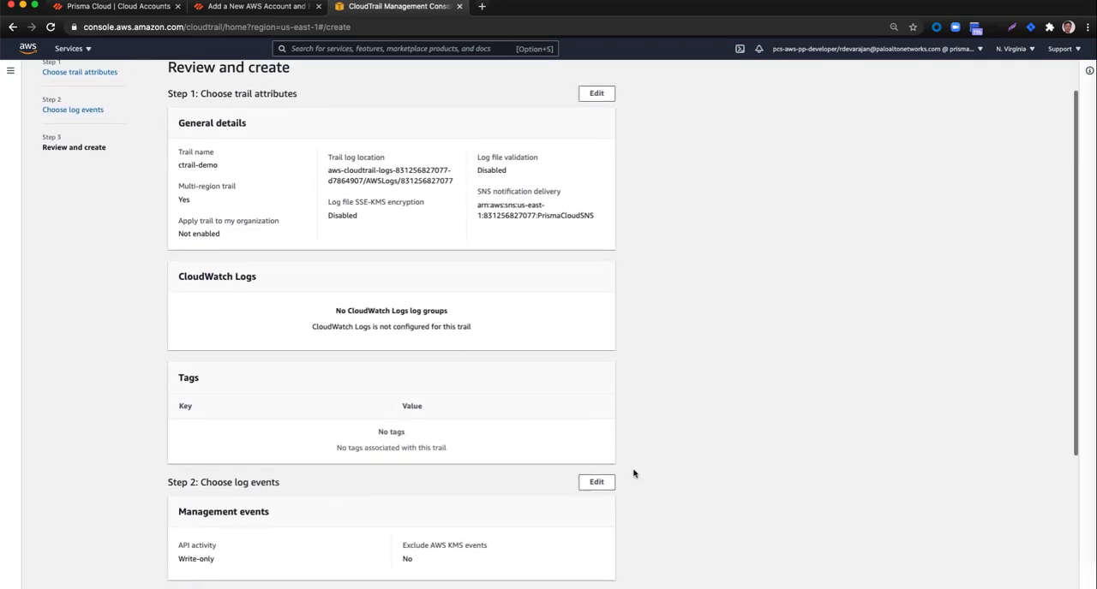
{"action": "scroll", "coordinate": [633, 474], "scroll_direction": "down", "scroll_amount": 3}
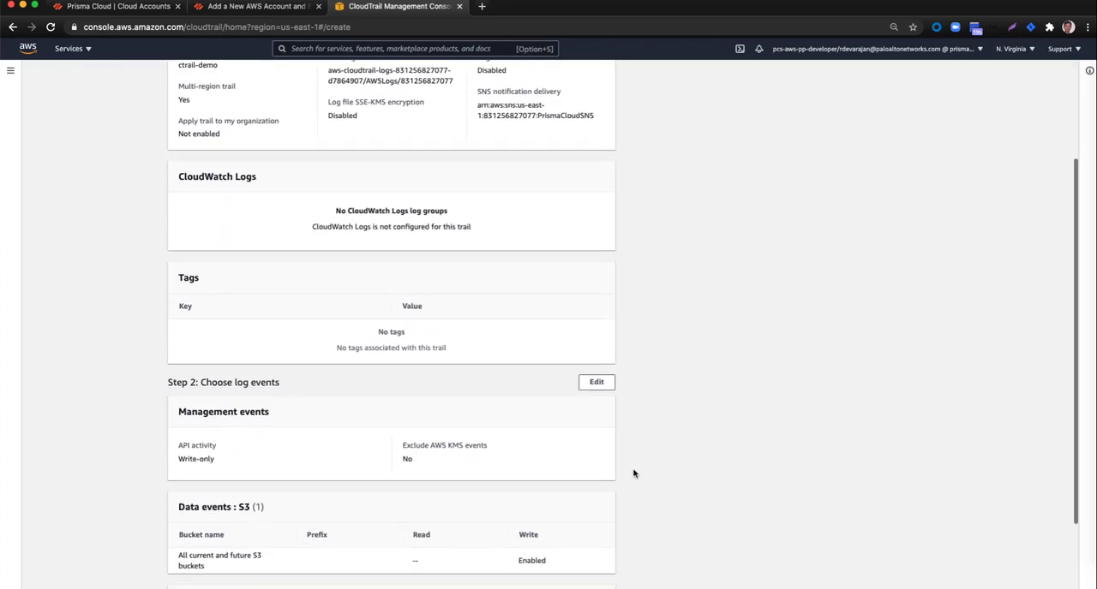
{"action": "scroll", "coordinate": [633, 474], "scroll_direction": "down", "scroll_amount": 2}
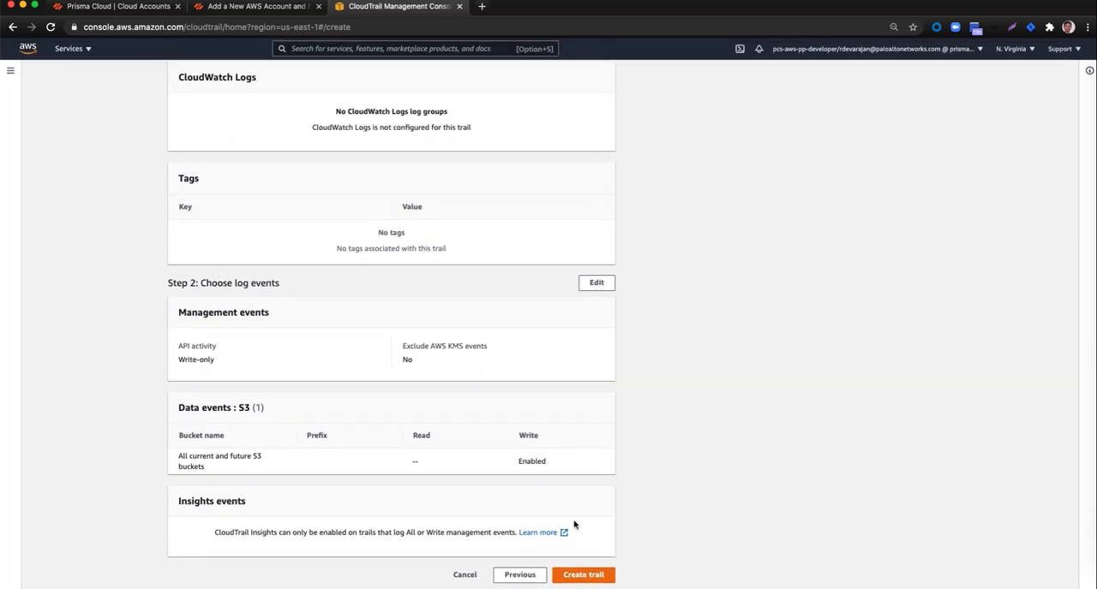
{"action": "left_click", "coordinate": [588, 577]}
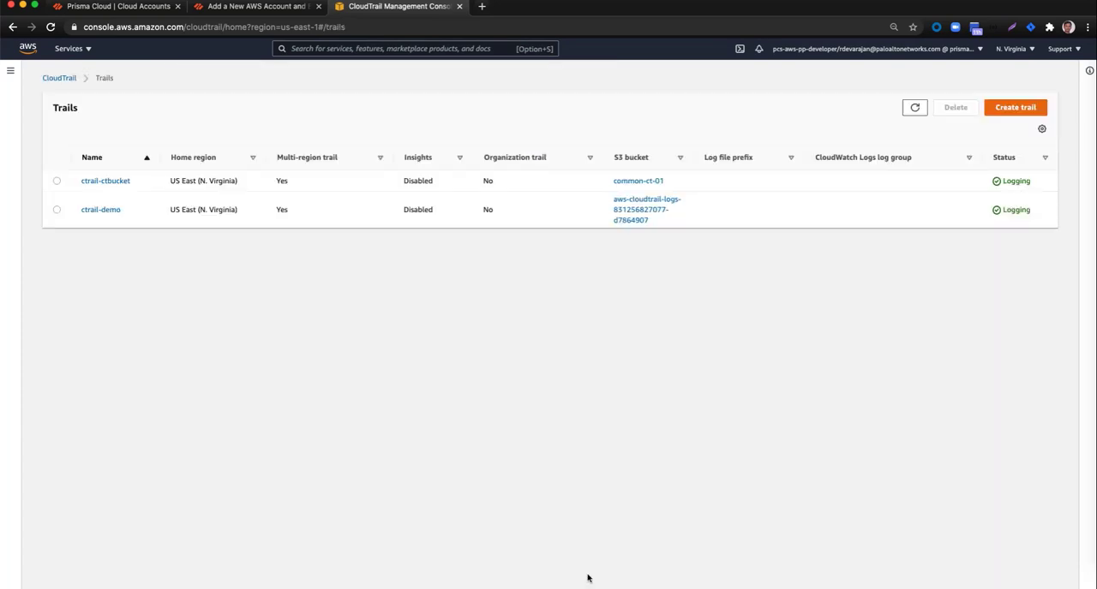
Step: Switch back to the Prisma Cloud onboarding setup, filter the storage buckets by "-01" and select dlp-public-ingestion-stability-01 for Data Security scanning
{"action": "left_click", "coordinate": [150, 10]}
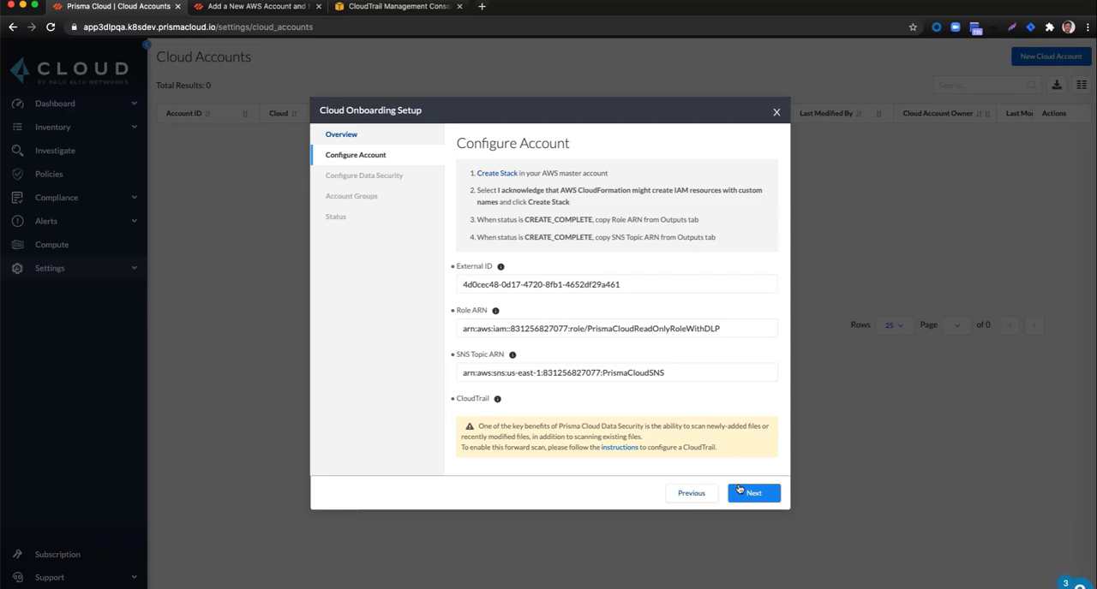
{"action": "left_click", "coordinate": [755, 499]}
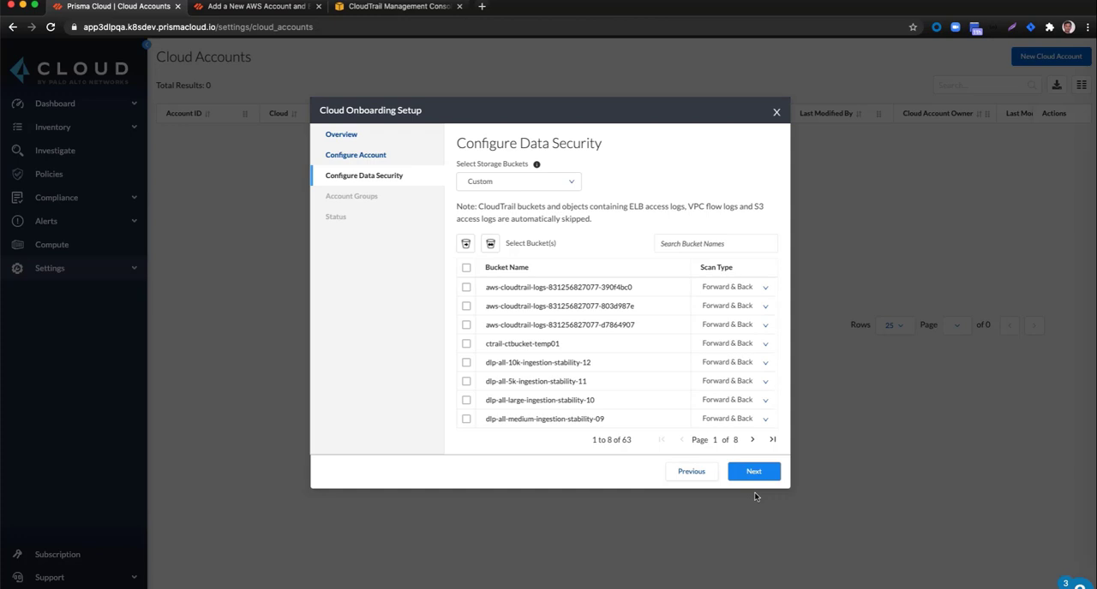
{"action": "left_click", "coordinate": [683, 245]}
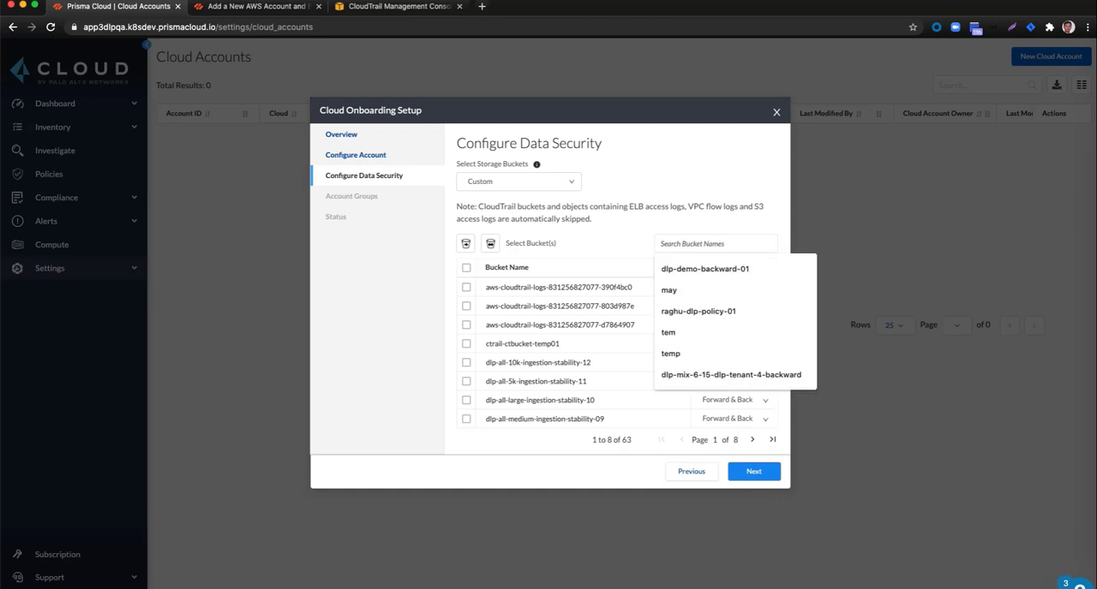
{"action": "type", "text": "-01"}
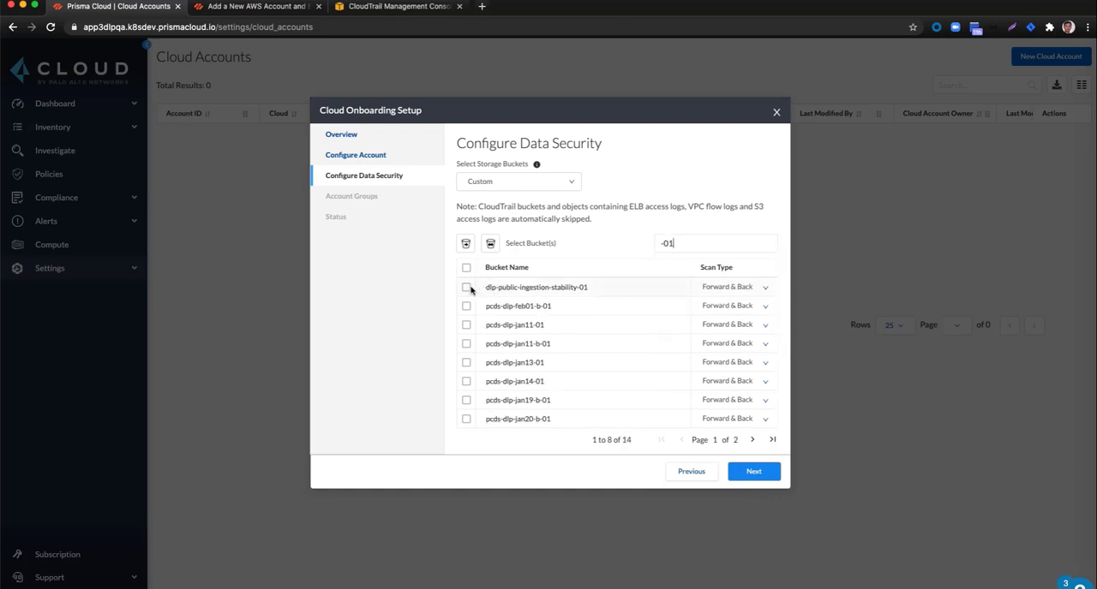
{"action": "left_click", "coordinate": [467, 288]}
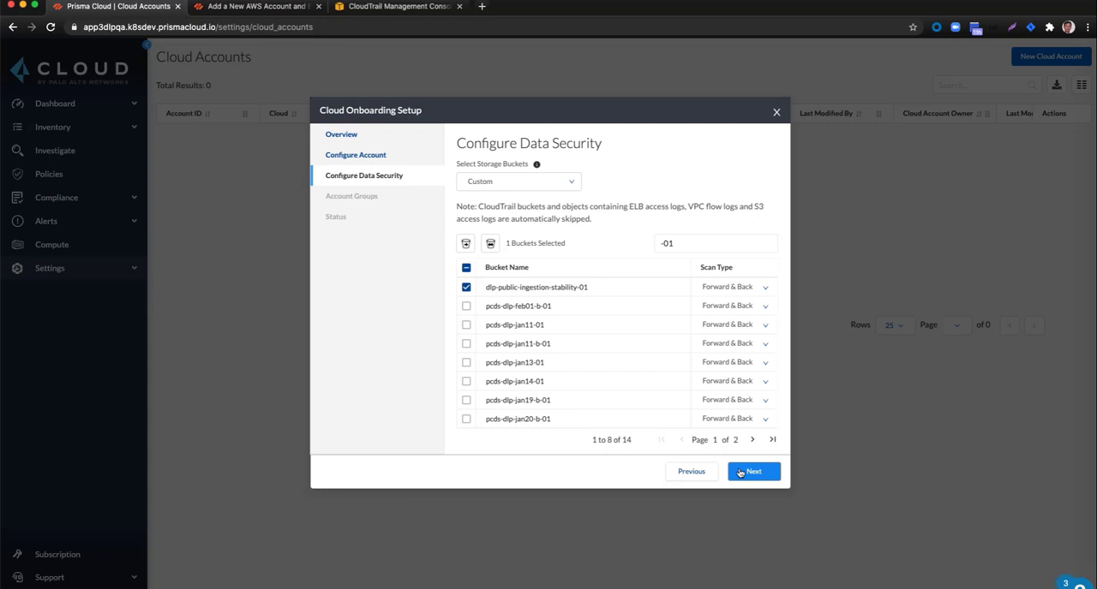
{"action": "left_click", "coordinate": [740, 473]}
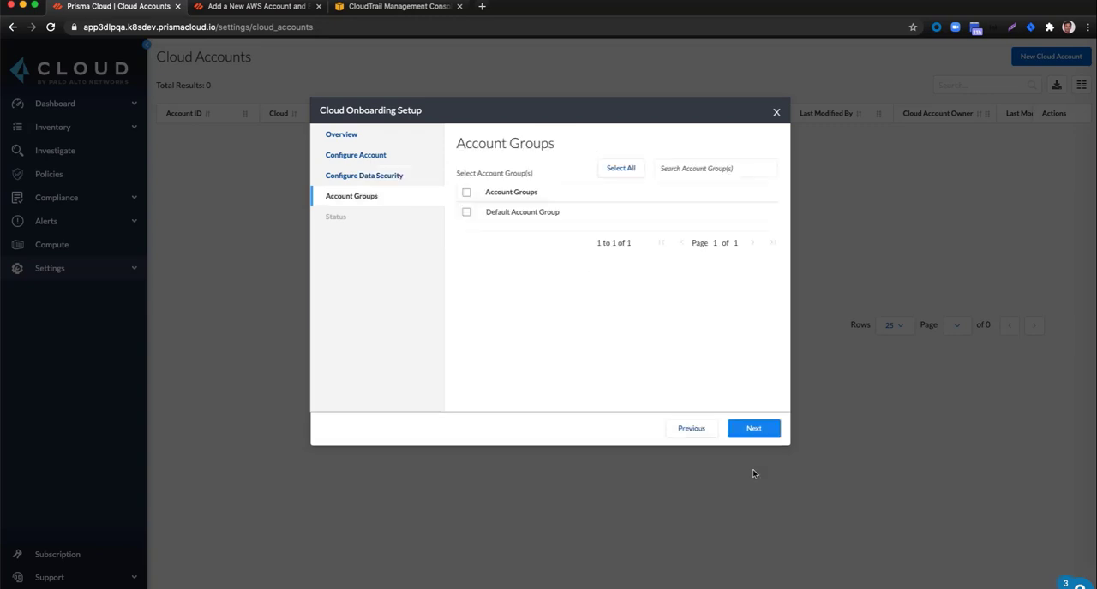
Step: Assign the account to the Default Account Group and complete the cloud onboarding setup
{"action": "left_click", "coordinate": [466, 213]}
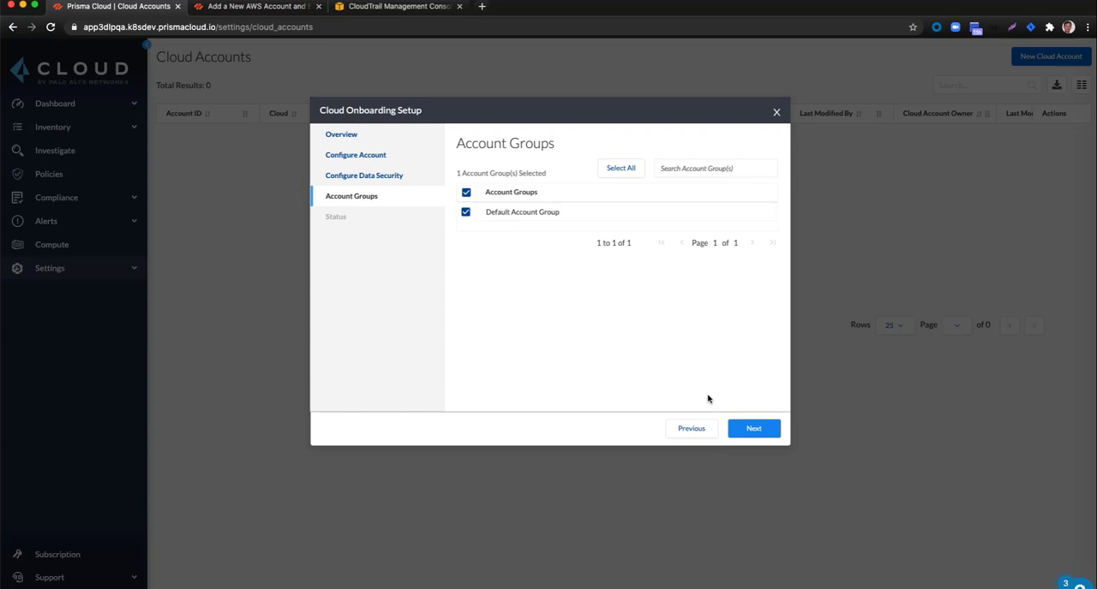
{"action": "left_click", "coordinate": [752, 432]}
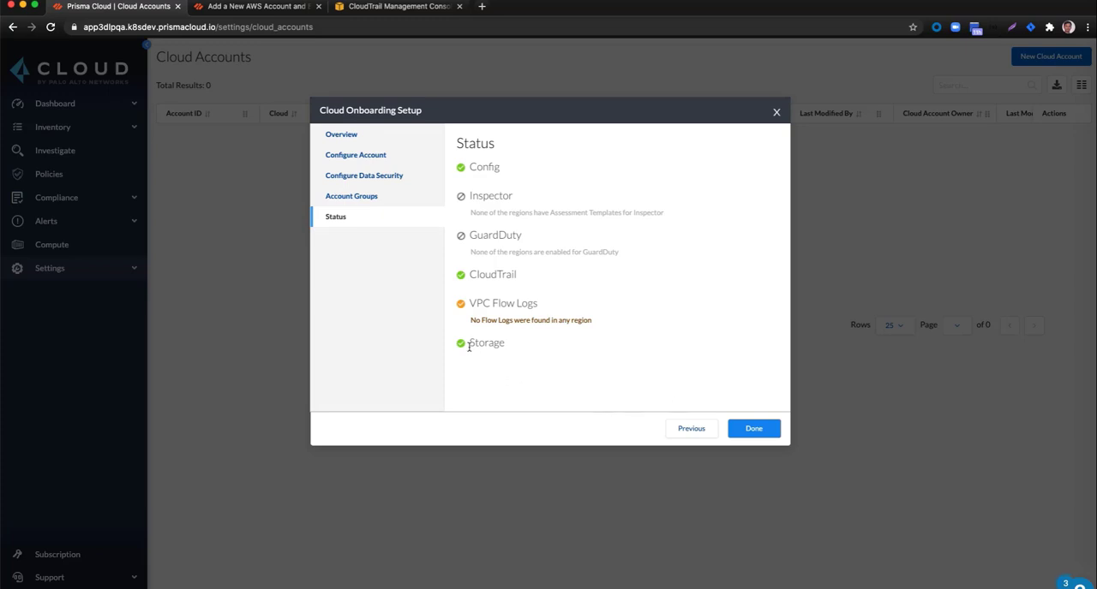
{"action": "left_click", "coordinate": [747, 428]}
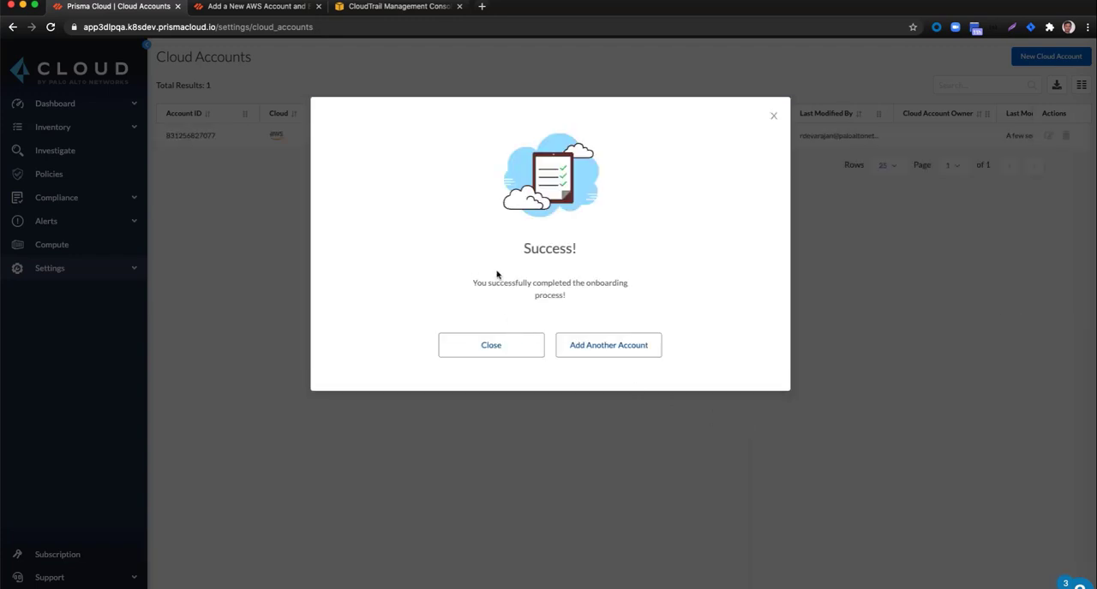
{"action": "left_click", "coordinate": [496, 347]}
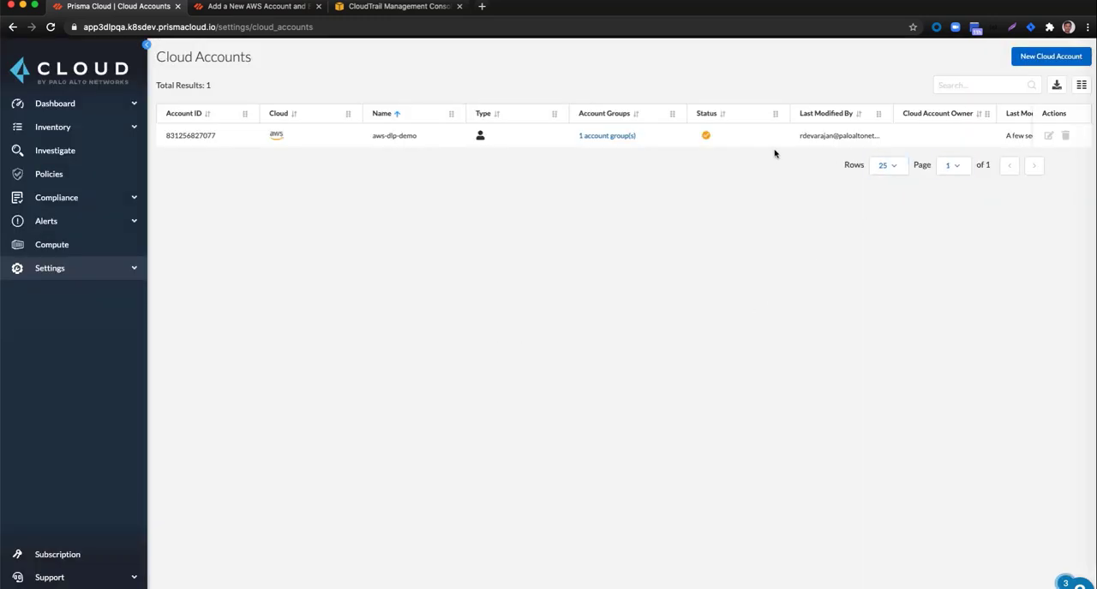